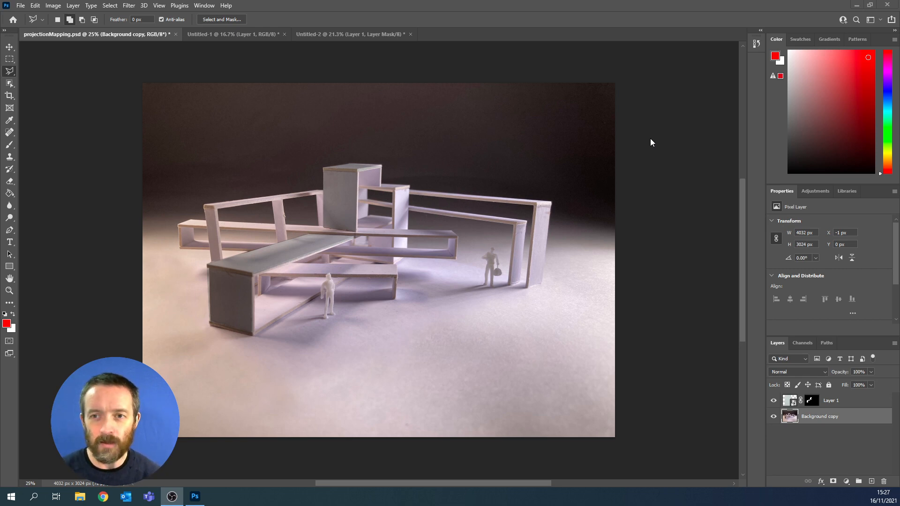
# - Switch to the Untitled-2 document and delete its masked Layer 1, leaving only the photo of the model
pyautogui.click(648, 138)
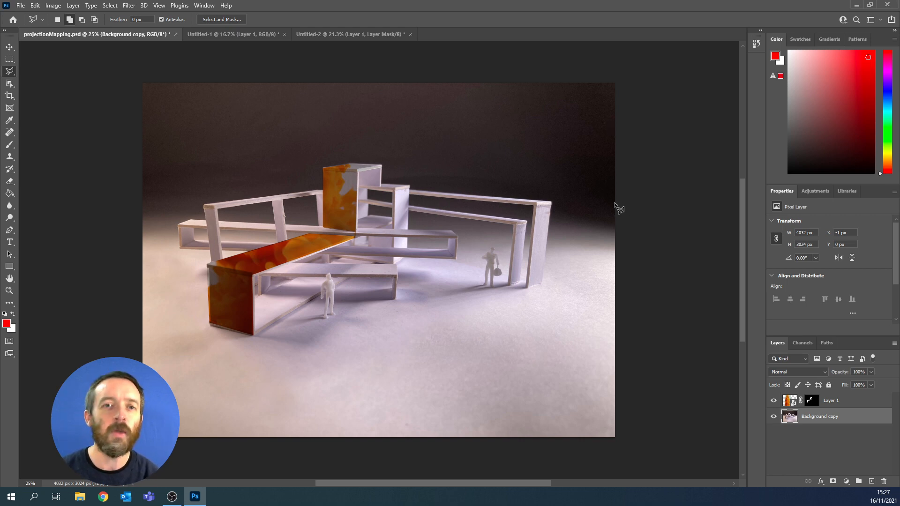
pyautogui.click(345, 35)
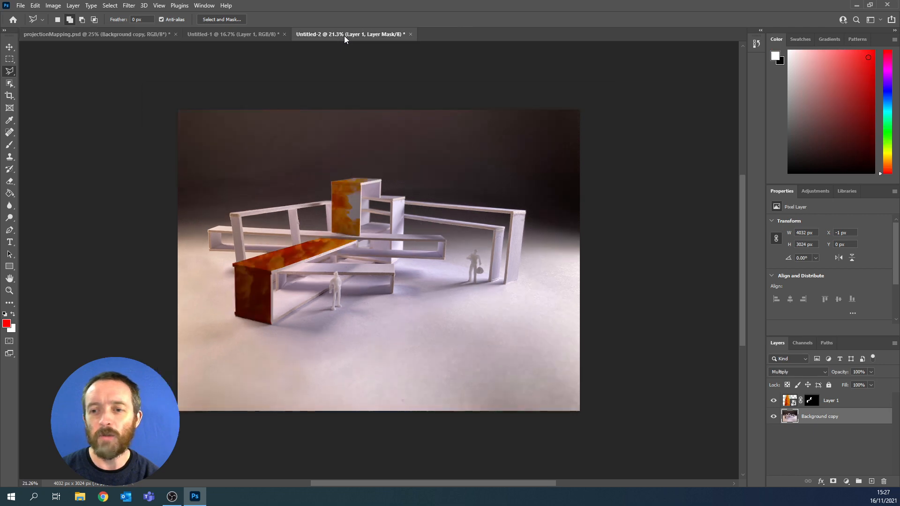
pyautogui.moveTo(871, 403); pyautogui.dragTo(884, 482)
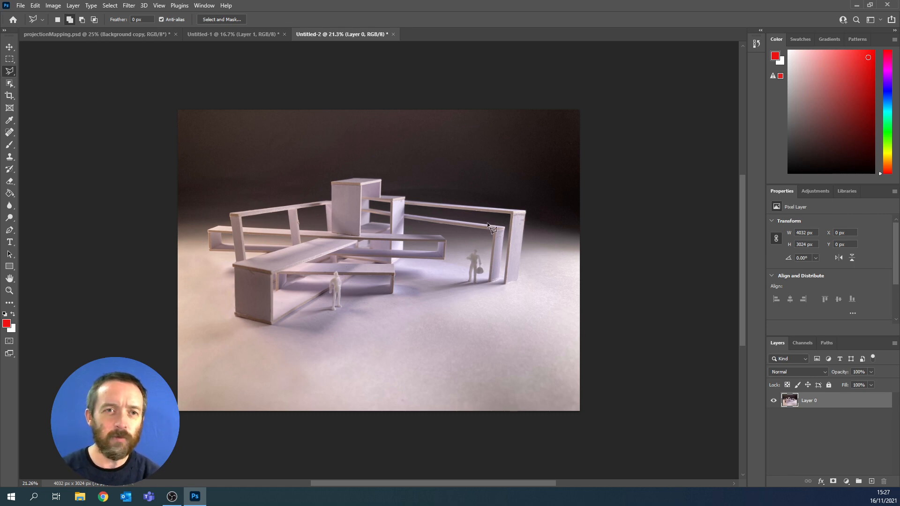
# - Show the Timeline and add the video file pexels-mart-production-7565899 as a new video layer
pyautogui.click(205, 6)
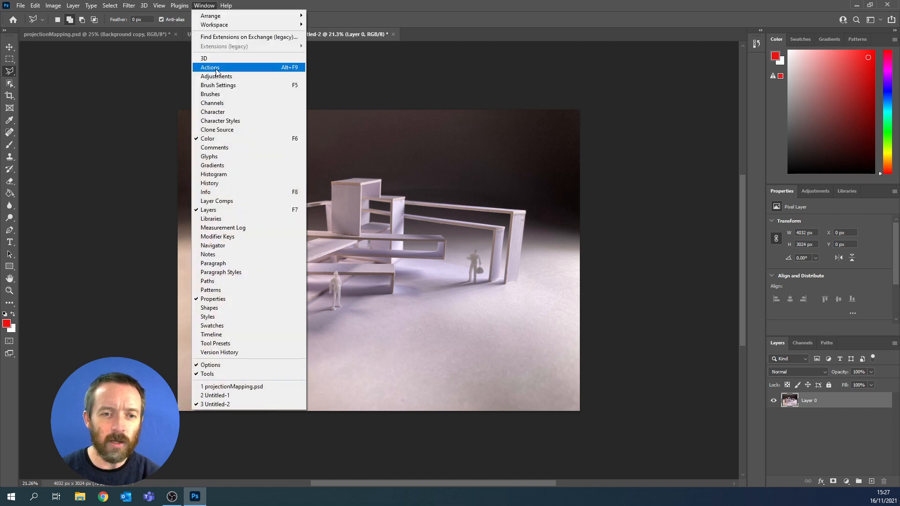
pyautogui.click(224, 335)
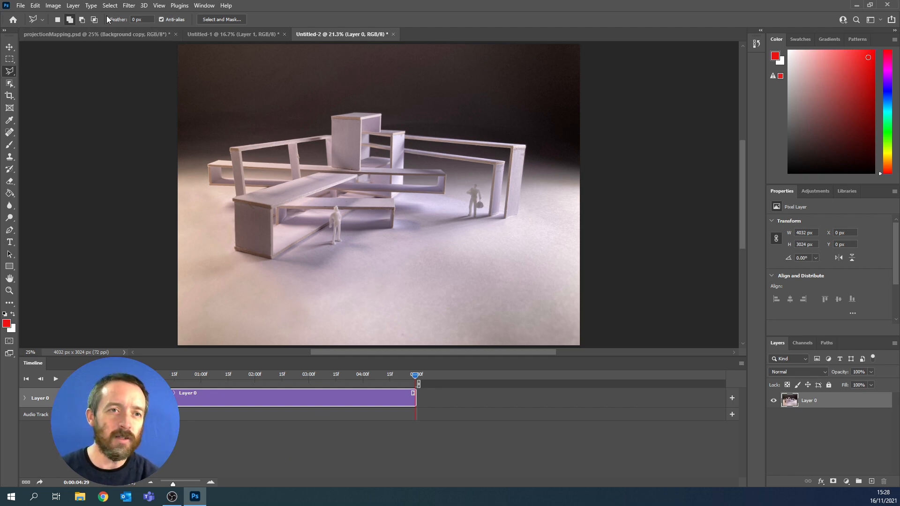
pyautogui.click(74, 6)
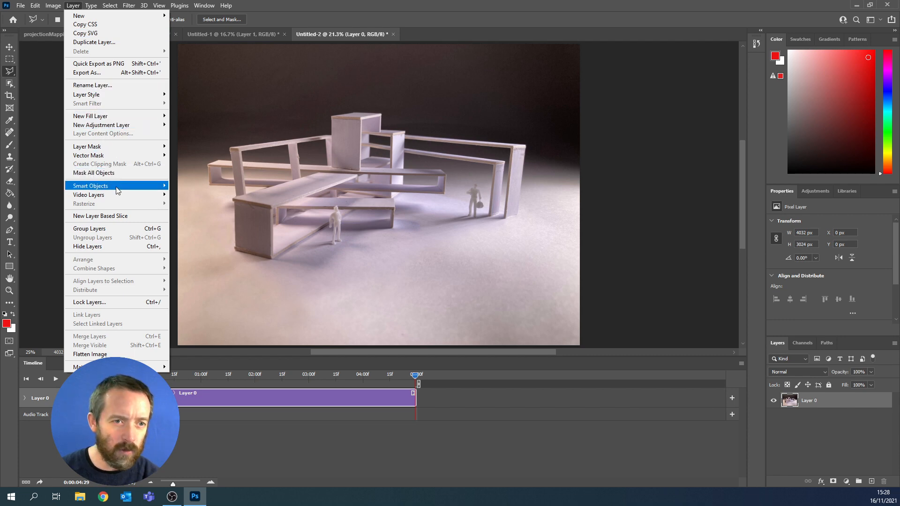
pyautogui.moveTo(117, 196)
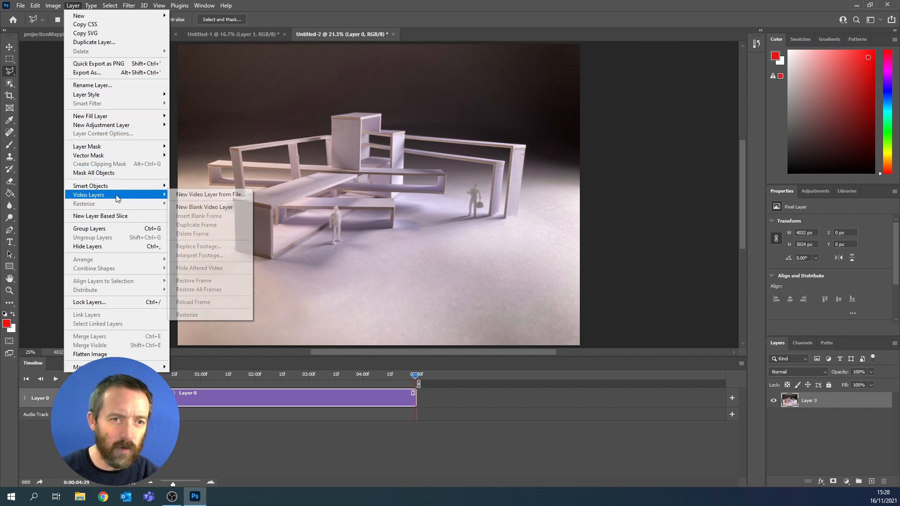
pyautogui.click(214, 195)
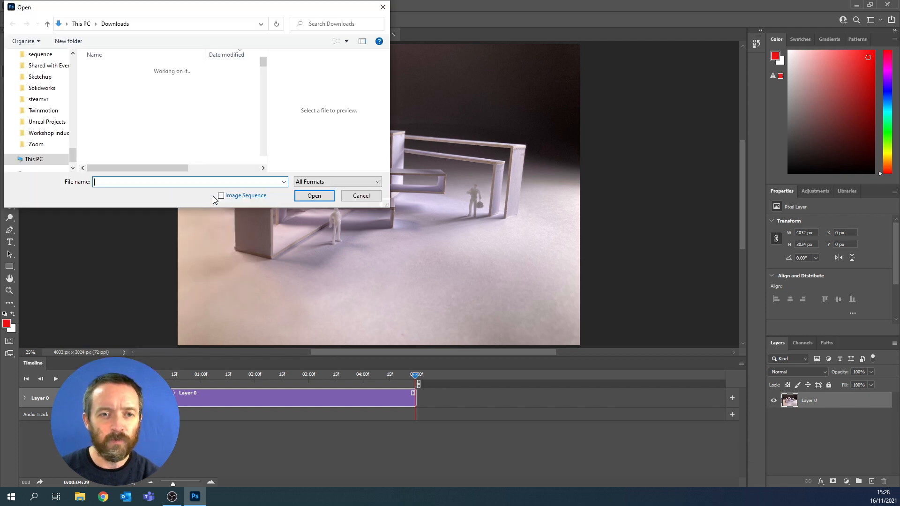
pyautogui.click(126, 92)
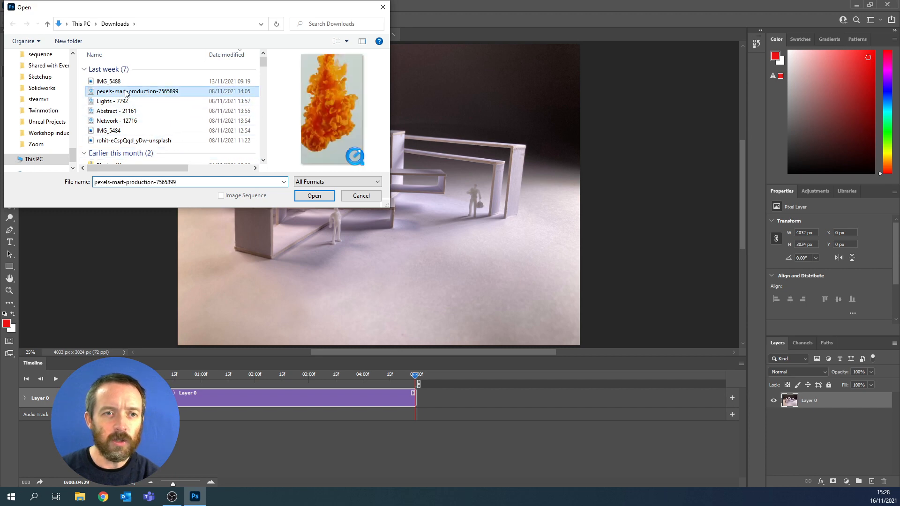
pyautogui.click(313, 199)
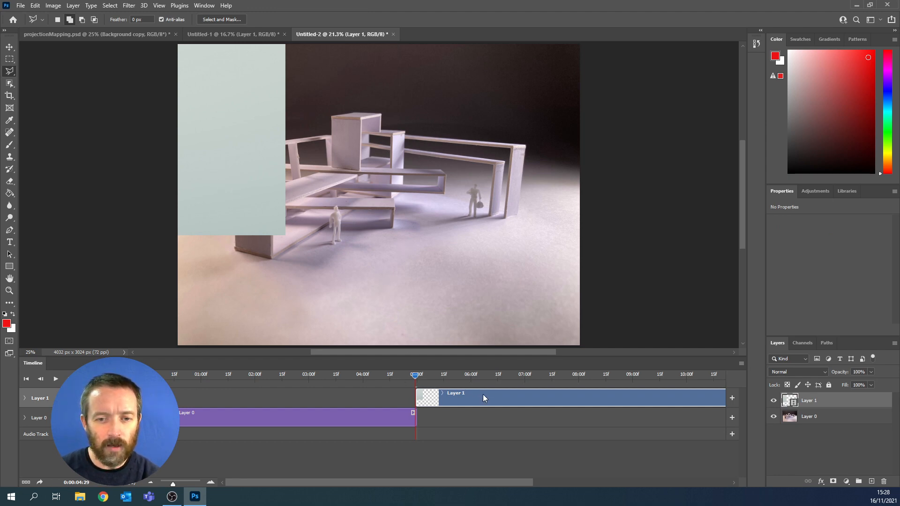
# - Move the Layer 1 clip to the timeline's start, trim its end to 05:00 to match Layer 0, and set the playhead to 0:00:01:18
pyautogui.moveTo(483, 397)
pyautogui.mouseDown()
pyautogui.moveTo(209, 398)
pyautogui.moveTo(261, 394)
pyautogui.moveTo(225, 396)
pyautogui.moveTo(243, 398)
pyautogui.moveTo(233, 400)
pyautogui.mouseUp()
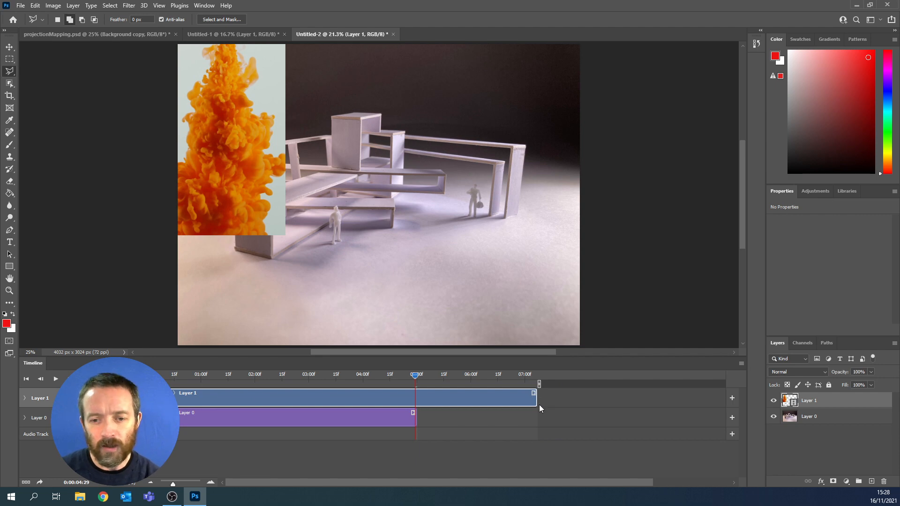
pyautogui.moveTo(534, 397); pyautogui.dragTo(416, 393)
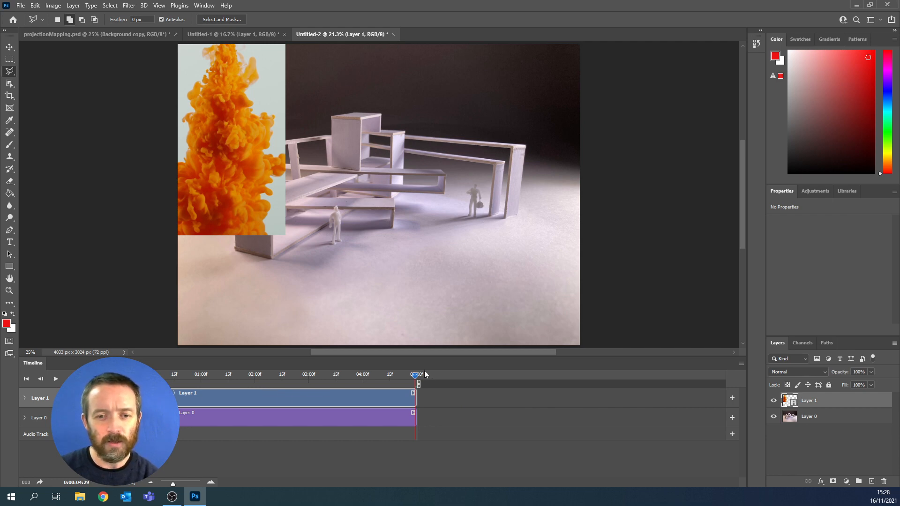
pyautogui.moveTo(415, 376); pyautogui.dragTo(146, 378)
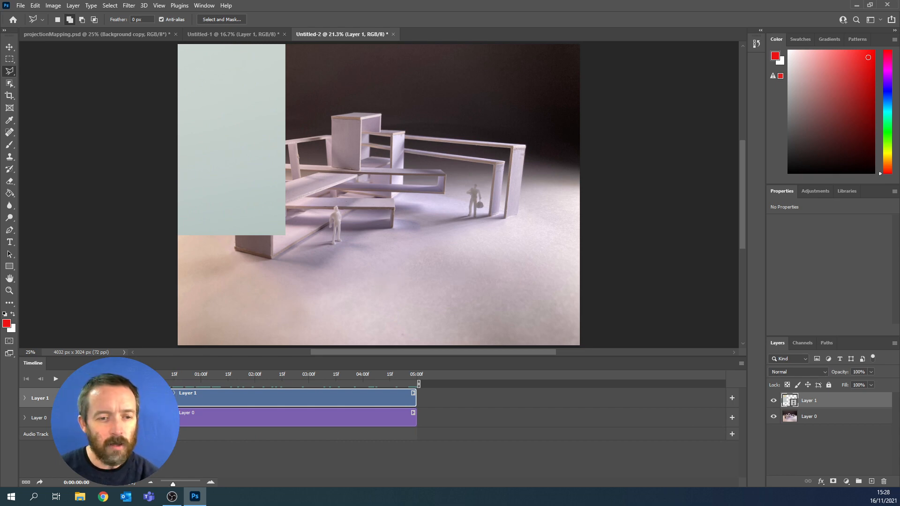
pyautogui.moveTo(147, 377); pyautogui.dragTo(232, 380)
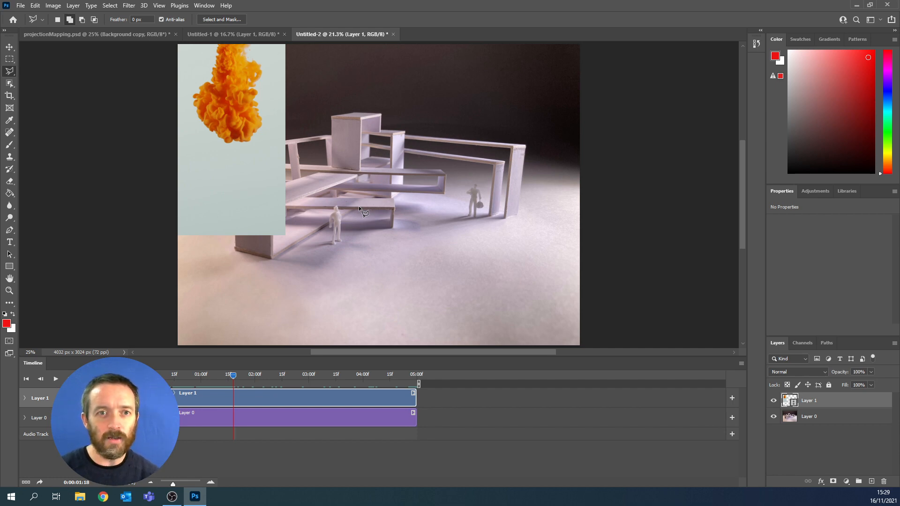
# - Convert the video layer to a smart object for transforming, rotate it about 38.6°, scale it to about 96%, and place it over the tower and long beam
pyautogui.hotkey('ctrl', 't')
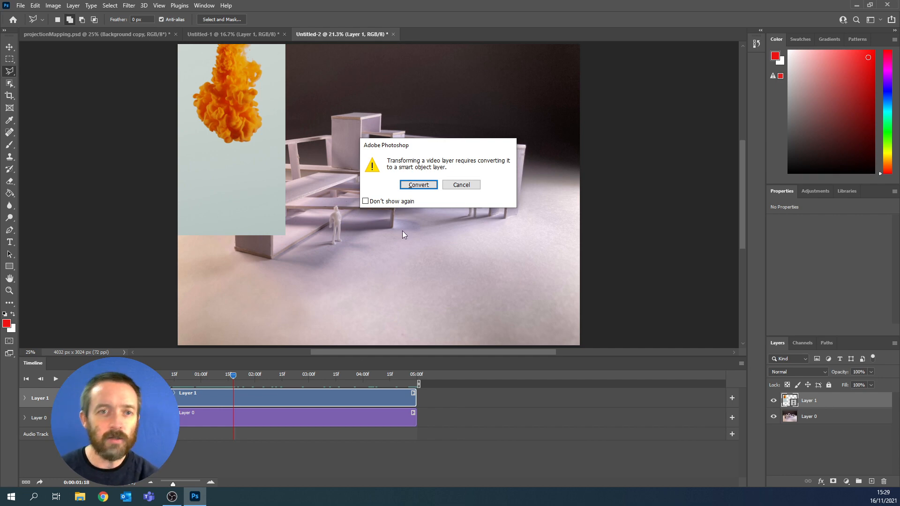
pyautogui.click(426, 186)
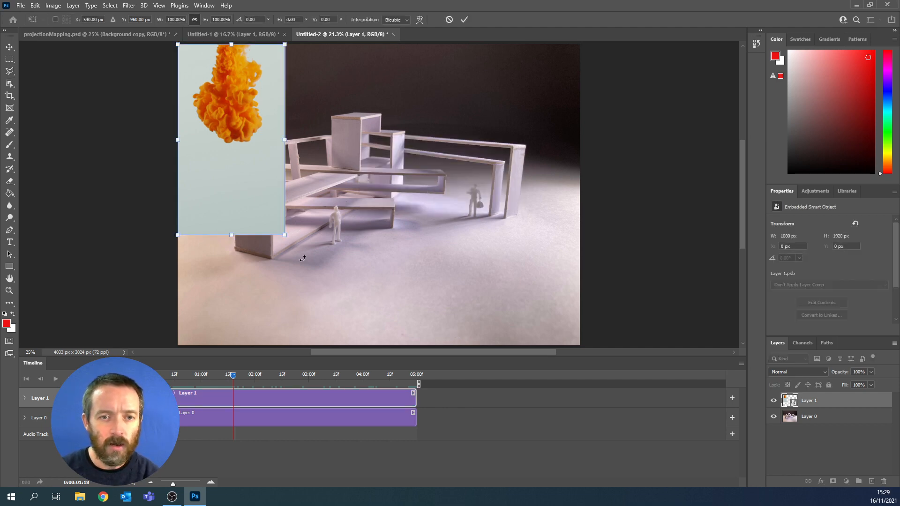
pyautogui.moveTo(286, 232); pyautogui.dragTo(319, 234)
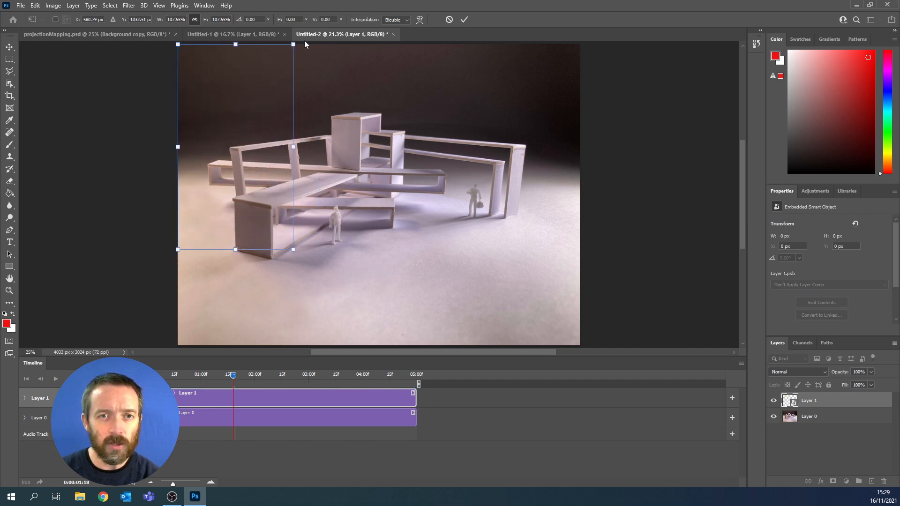
pyautogui.moveTo(298, 44); pyautogui.dragTo(349, 106)
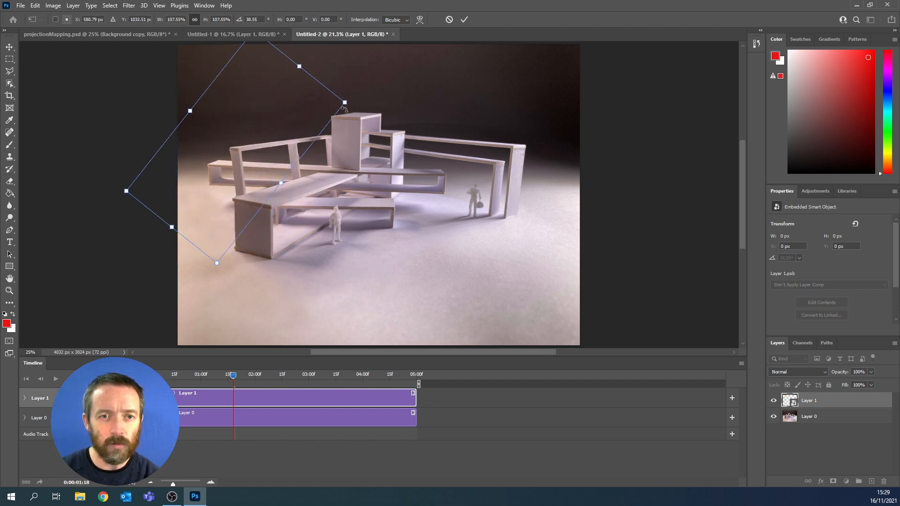
pyautogui.moveTo(288, 142); pyautogui.dragTo(341, 163)
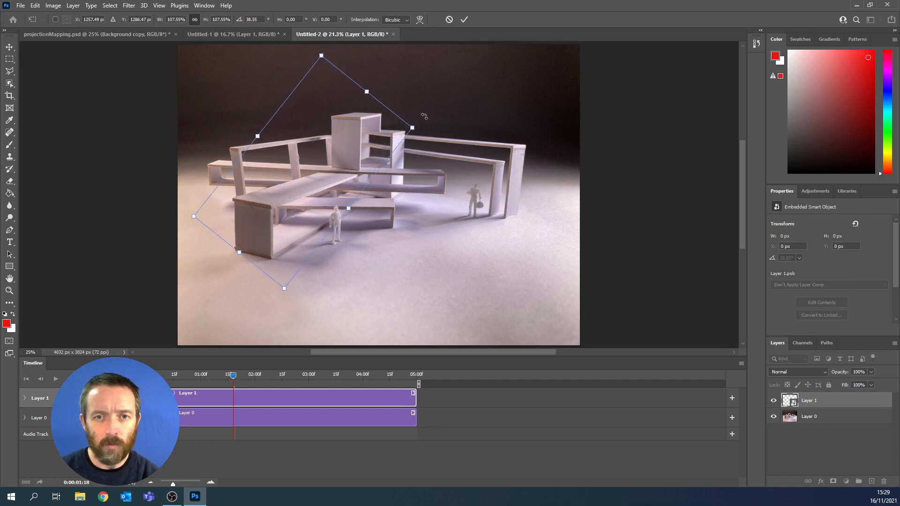
pyautogui.moveTo(412, 128); pyautogui.dragTo(389, 137)
pyautogui.moveTo(302, 167); pyautogui.dragTo(330, 156)
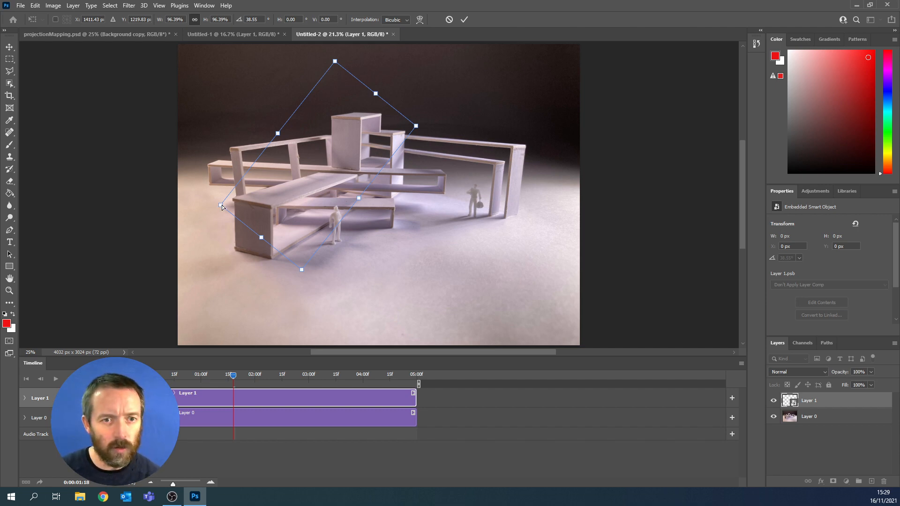
# - Distort the video layer's four corners so it covers the front block, sloping beam and tower, and apply the transform
pyautogui.moveTo(221, 204); pyautogui.dragTo(177, 216)
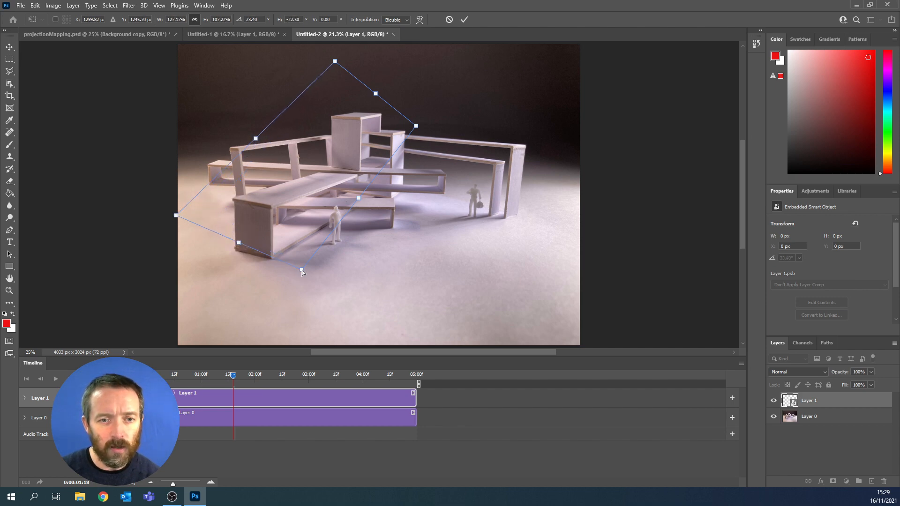
pyautogui.moveTo(301, 271); pyautogui.dragTo(288, 299)
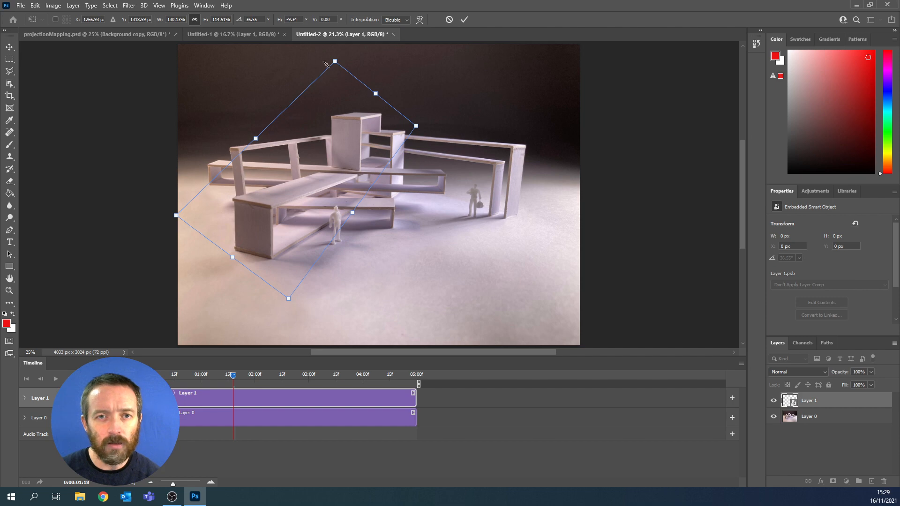
pyautogui.moveTo(336, 62); pyautogui.dragTo(340, 75)
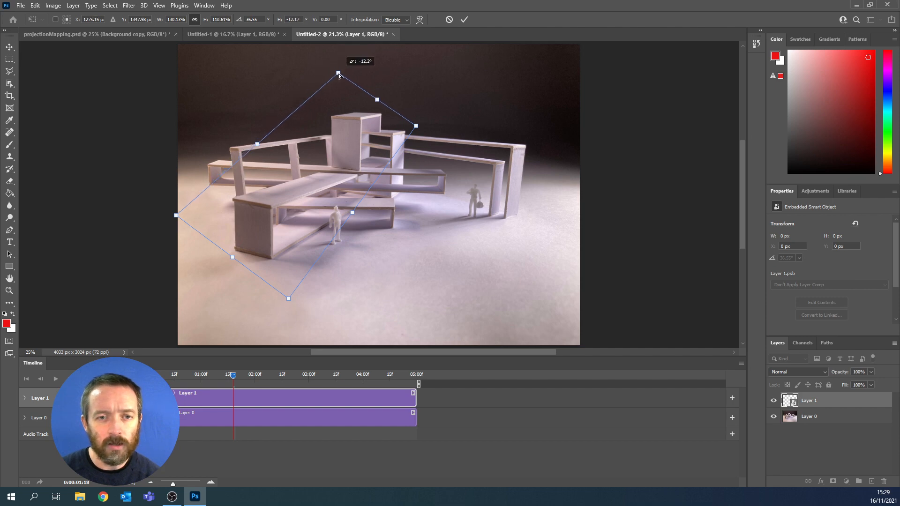
pyautogui.moveTo(416, 126); pyautogui.dragTo(412, 121)
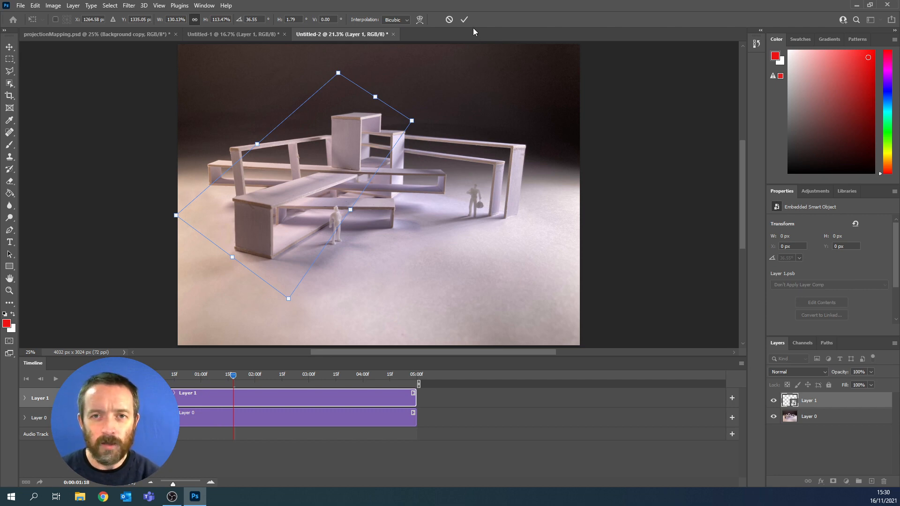
pyautogui.click(463, 20)
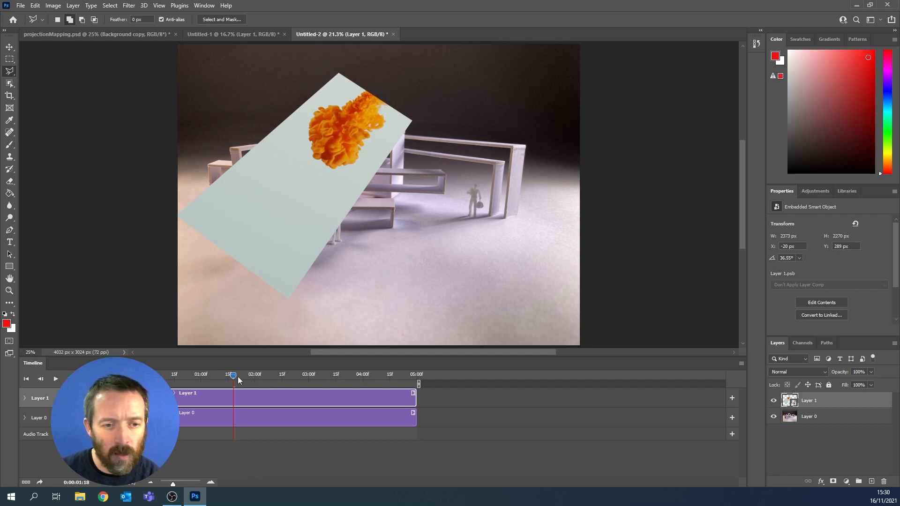
# - Set the video layer's blending mode to Multiply and preview the ink over the model up to 0:00:02:21
pyautogui.moveTo(234, 376); pyautogui.dragTo(210, 376)
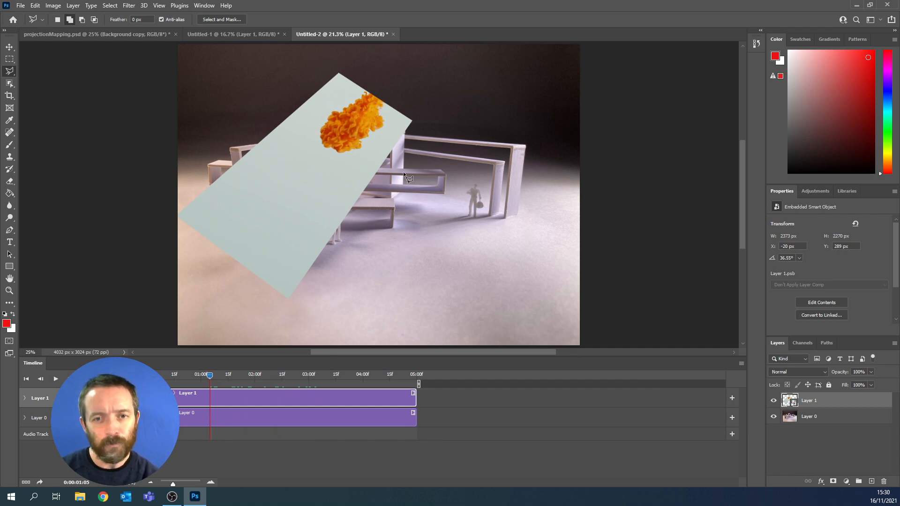
pyautogui.click(827, 373)
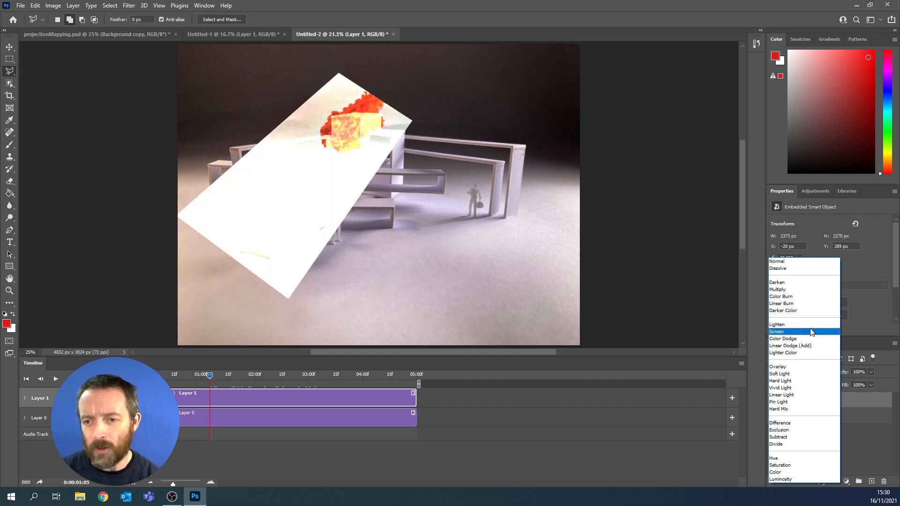
pyautogui.click(799, 288)
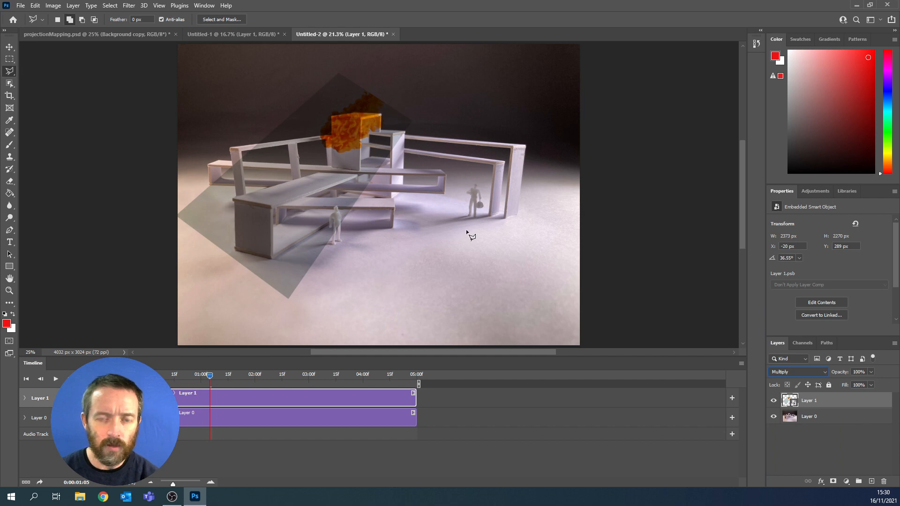
pyautogui.moveTo(208, 375); pyautogui.dragTo(295, 382)
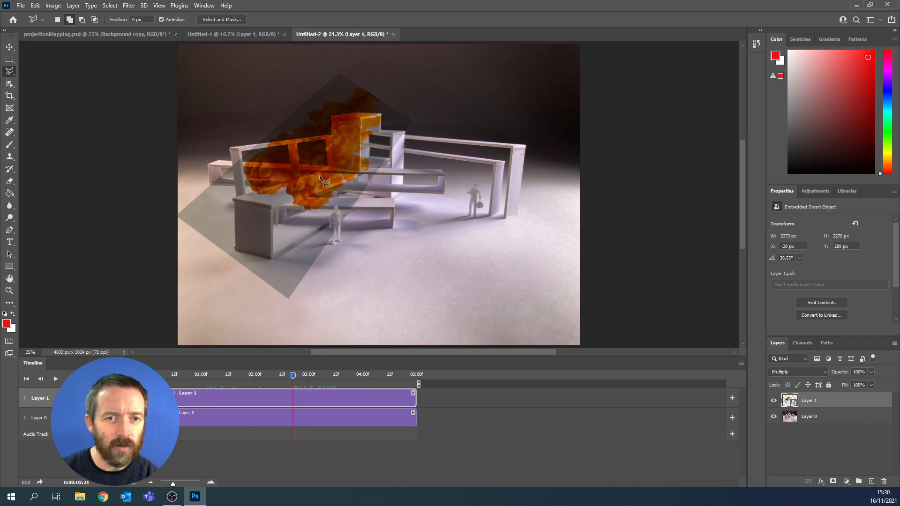
# - Shift the video layer slightly down and right to about X 79 px, Y 416 px, and check it at 0:00:02:09
pyautogui.click(10, 47)
pyautogui.moveTo(337, 161); pyautogui.dragTo(344, 173)
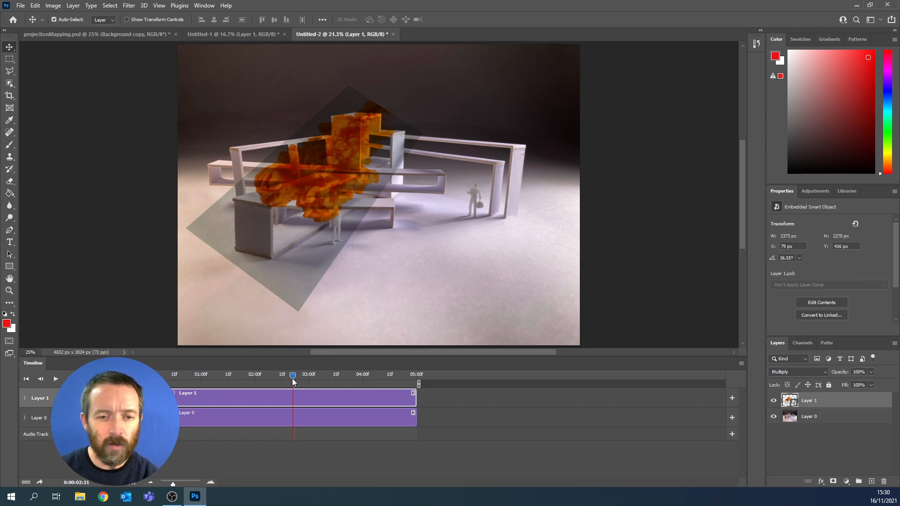
pyautogui.moveTo(292, 379); pyautogui.dragTo(272, 398)
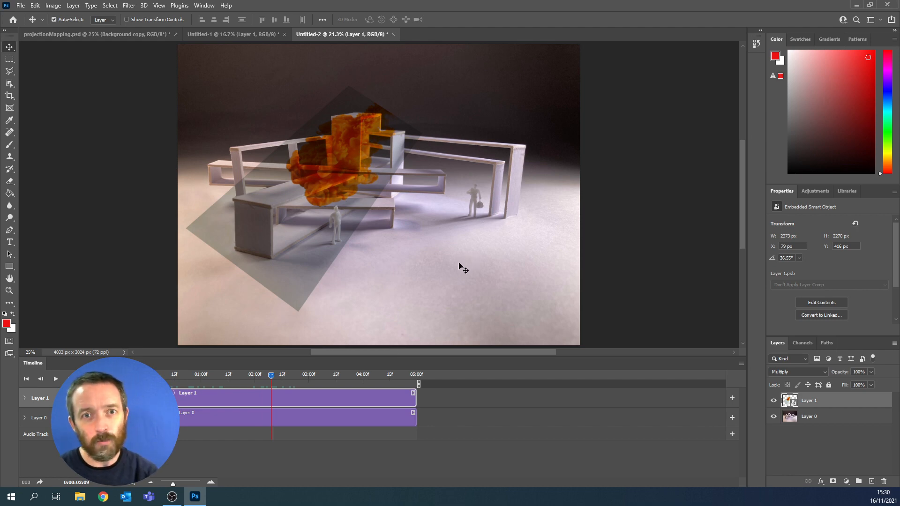
# - Start a Polygonal Lasso outline at the tower roof's right corner, tracing the roof's front-right edge to the front face's upper-right corner
pyautogui.click(11, 71)
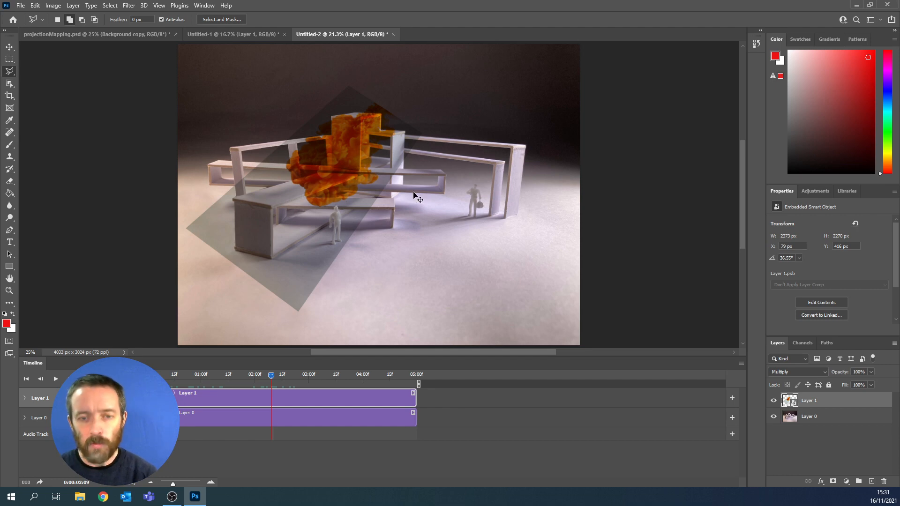
pyautogui.hotkey('ctrl', '+')
pyautogui.hotkey('ctrl', '+')
pyautogui.hotkey('ctrl', '+')
pyautogui.hotkey('ctrl', '+')
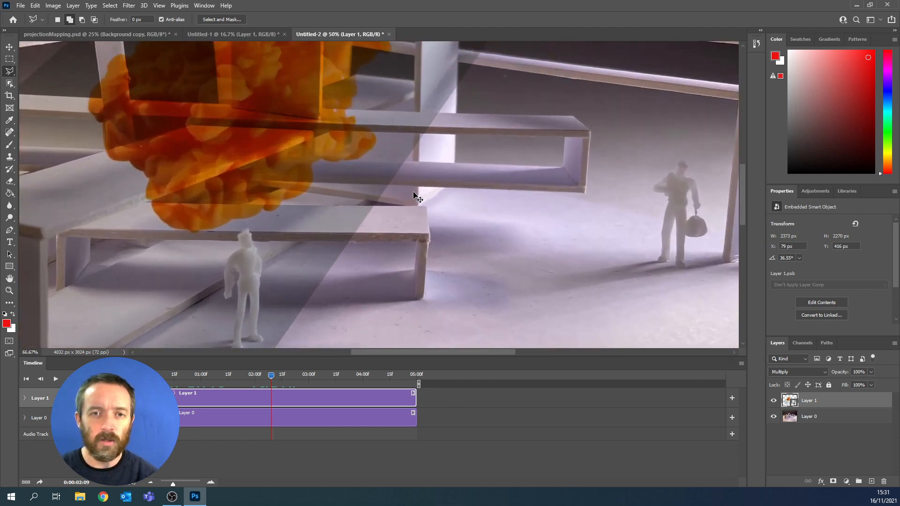
pyautogui.scroll(6, 347, 140)
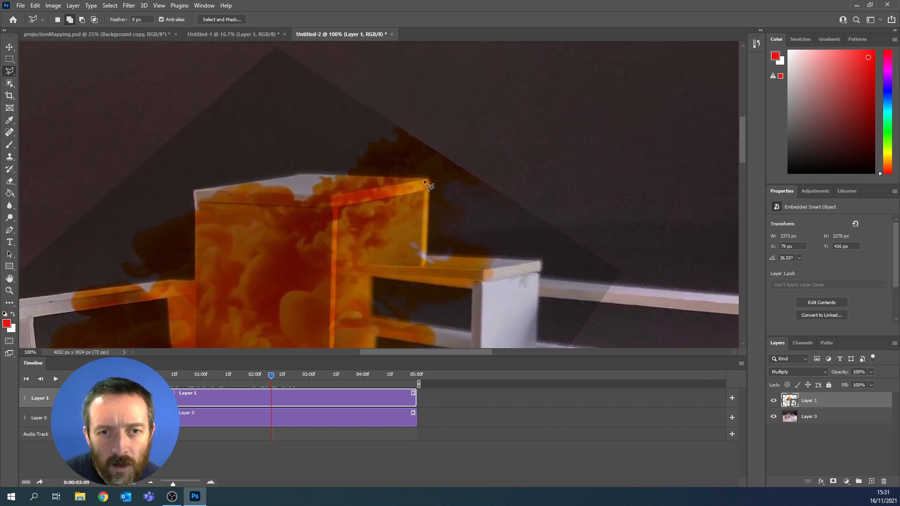
pyautogui.hotkey('ctrl', '+')
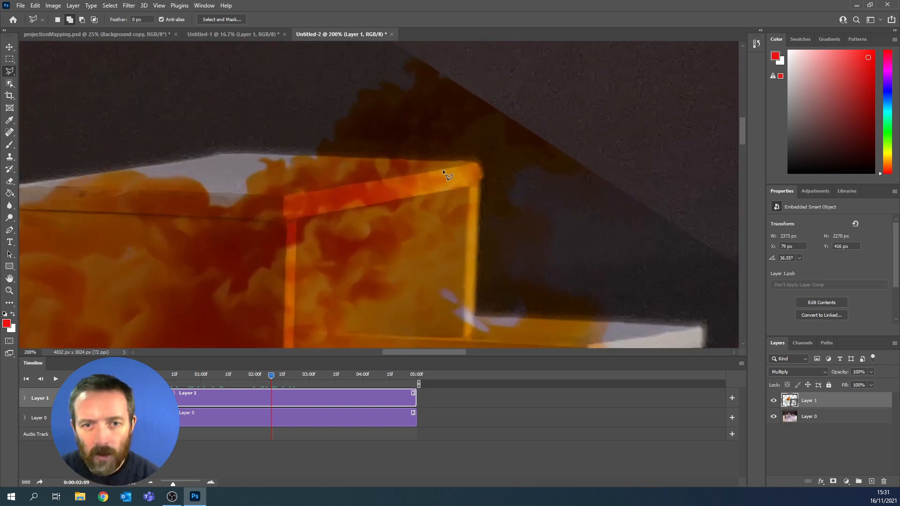
pyautogui.moveTo(459, 187); pyautogui.dragTo(502, 189)
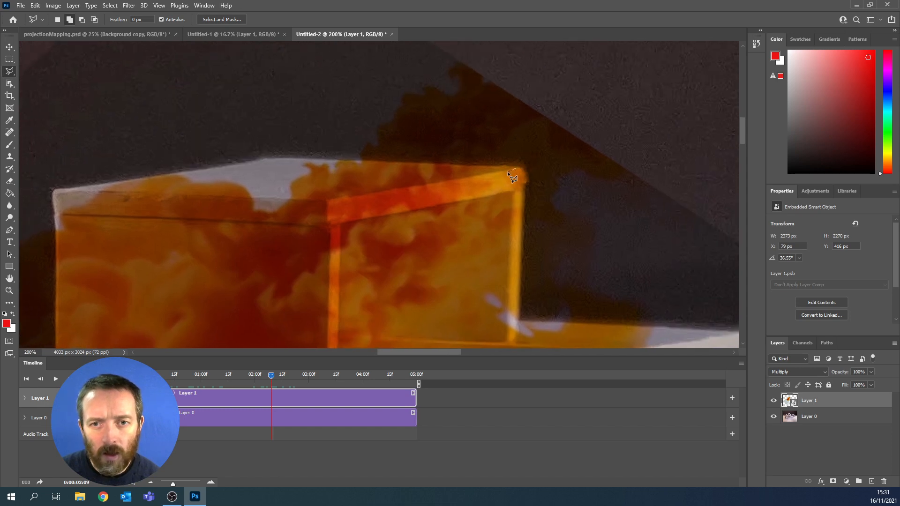
pyautogui.click(502, 171)
pyautogui.click(432, 183)
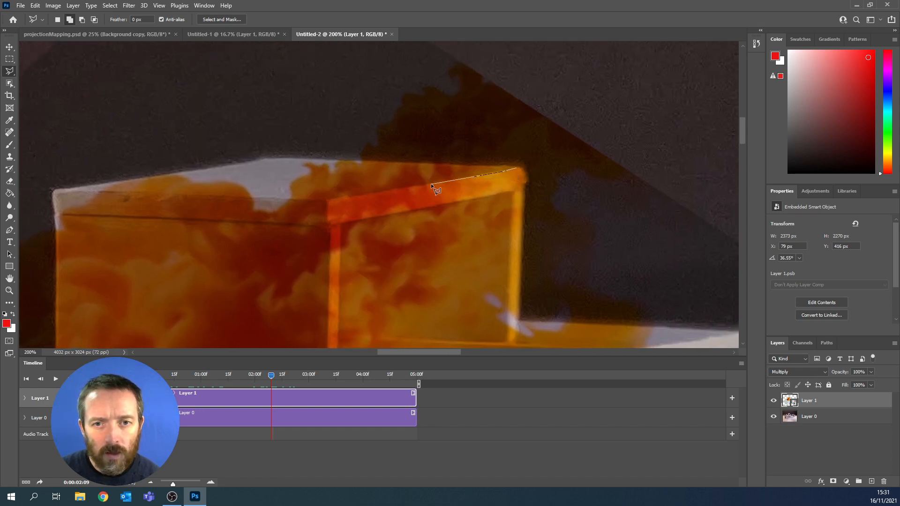
pyautogui.click(326, 200)
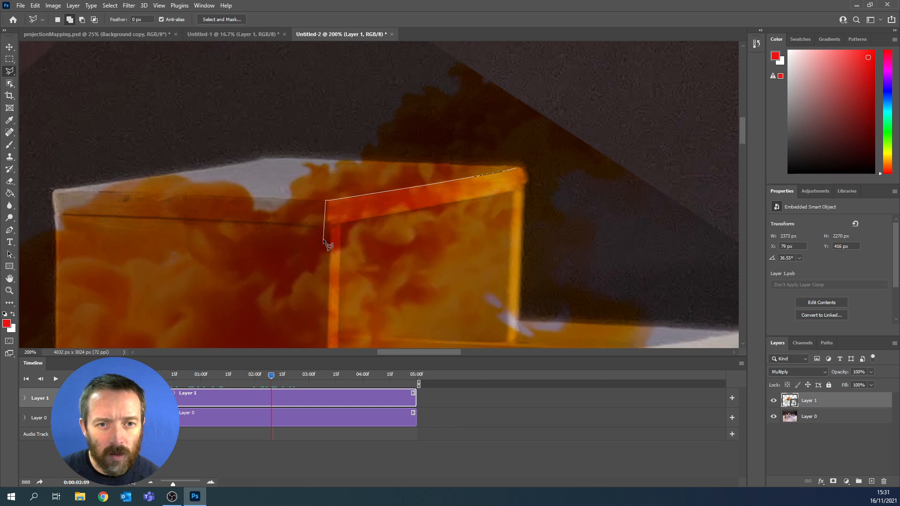
pyautogui.click(329, 226)
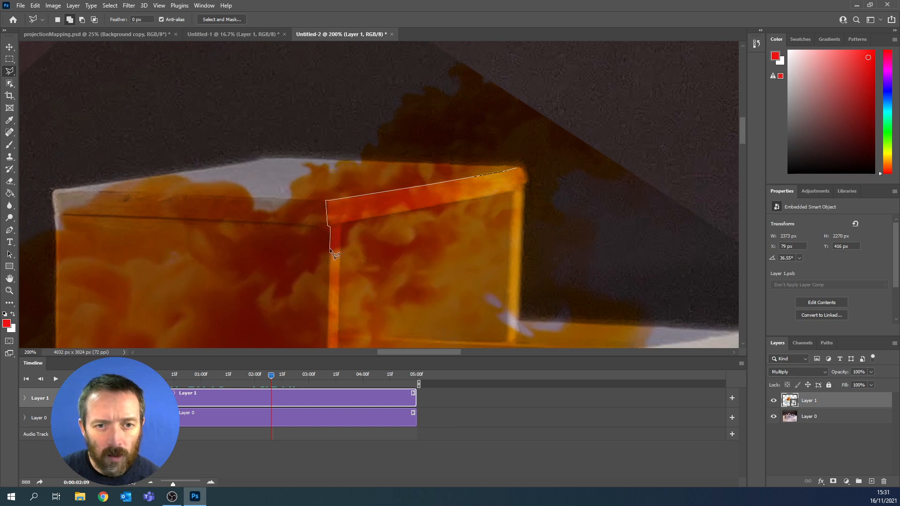
pyautogui.click(330, 249)
# - Continue the lasso outline down the right edge of the tower's front face and along its base to the lower-left corner
pyautogui.moveTo(349, 260)
pyautogui.mouseDown()
pyautogui.moveTo(356, 220)
pyautogui.moveTo(348, 165)
pyautogui.mouseUp()
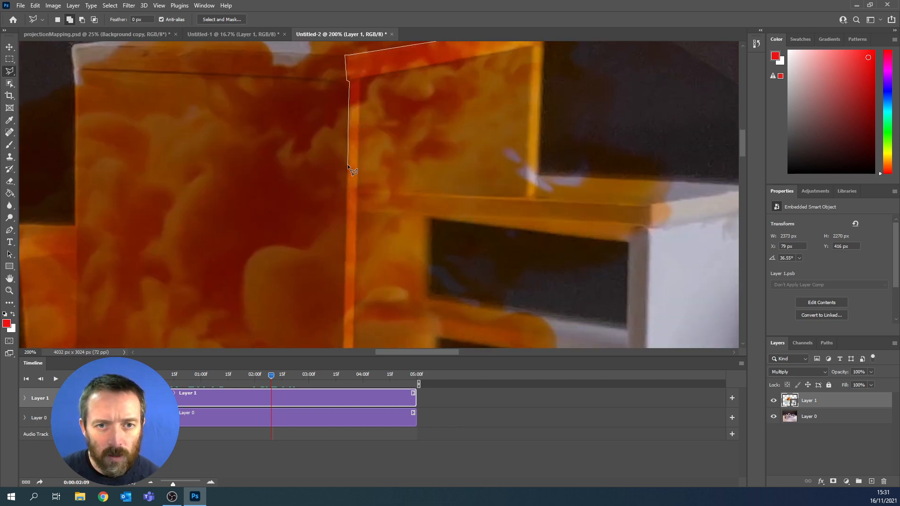
pyautogui.moveTo(355, 252); pyautogui.dragTo(370, 108)
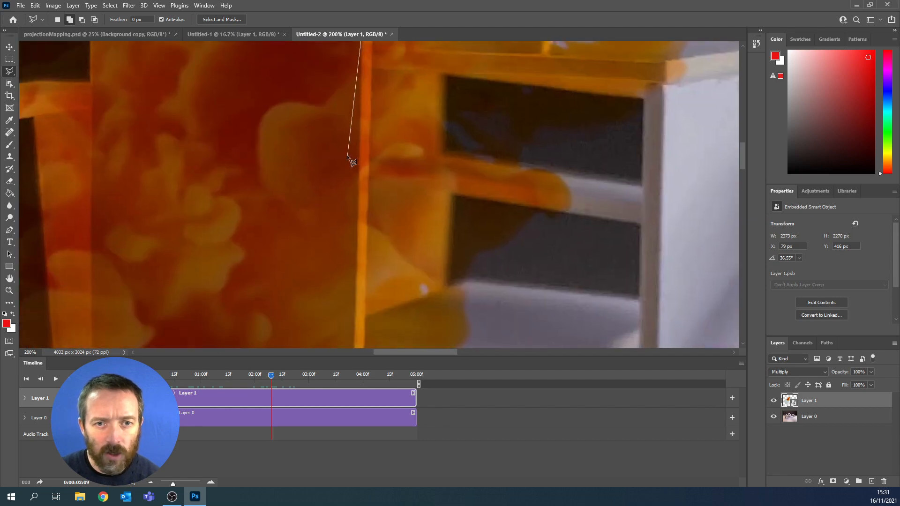
pyautogui.click(358, 178)
pyautogui.moveTo(399, 277); pyautogui.dragTo(420, 104)
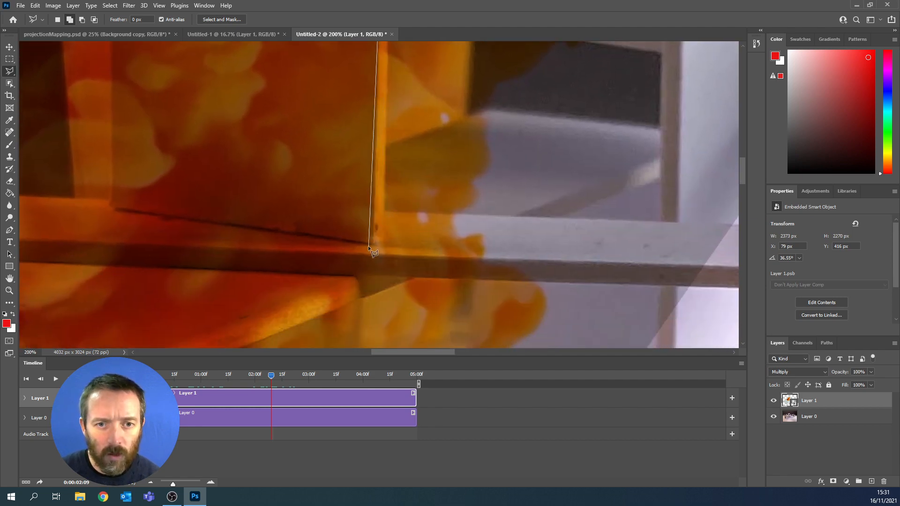
pyautogui.click(372, 241)
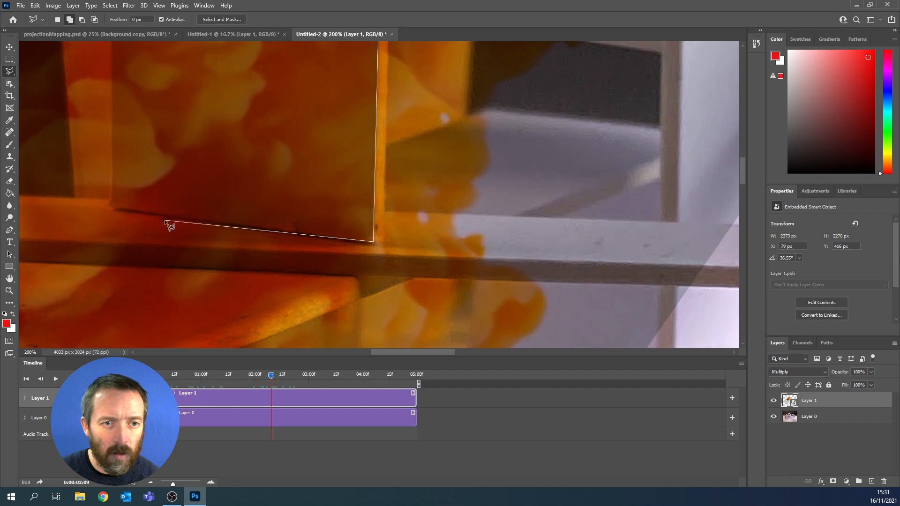
pyautogui.click(233, 229)
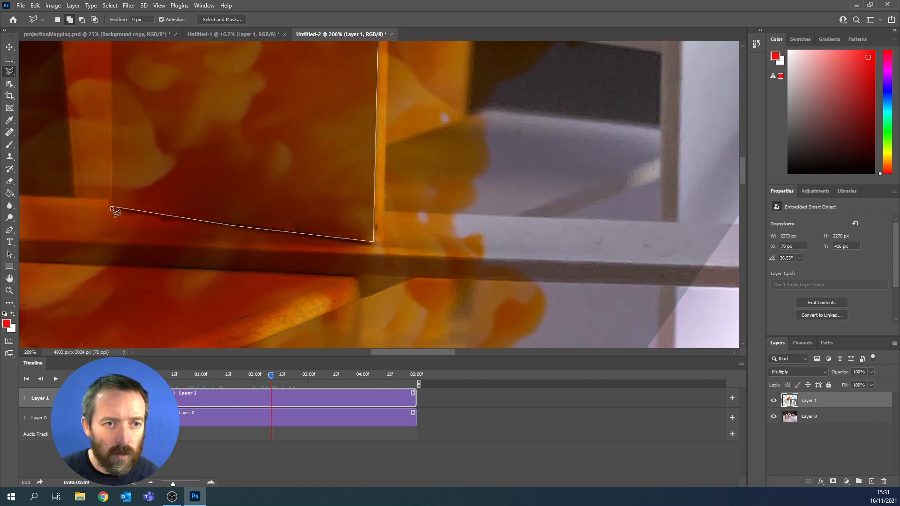
pyautogui.click(110, 205)
# - Trace up the tower's left edge and around the back of its roof, removing stray points, and close the selection
pyautogui.moveTo(161, 131)
pyautogui.mouseDown()
pyautogui.moveTo(201, 292)
pyautogui.moveTo(231, 336)
pyautogui.mouseUp()
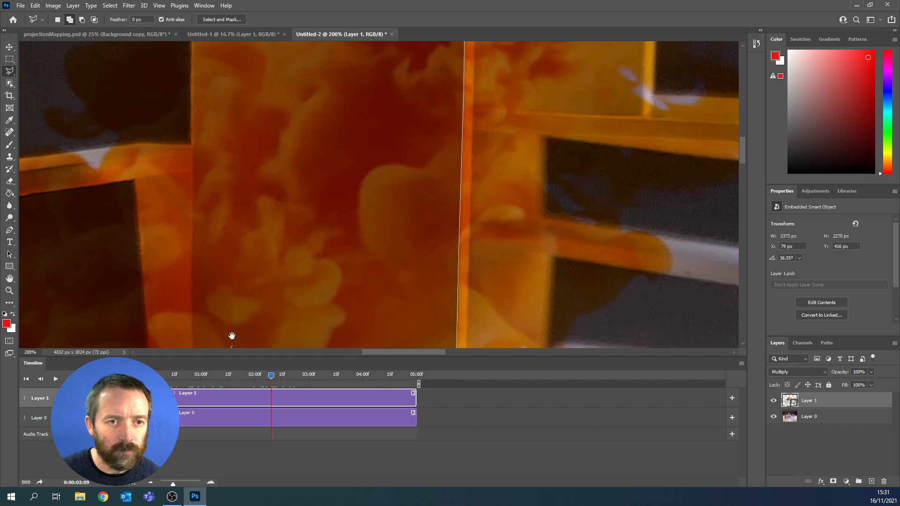
pyautogui.click(192, 123)
pyautogui.moveTo(229, 92); pyautogui.dragTo(255, 309)
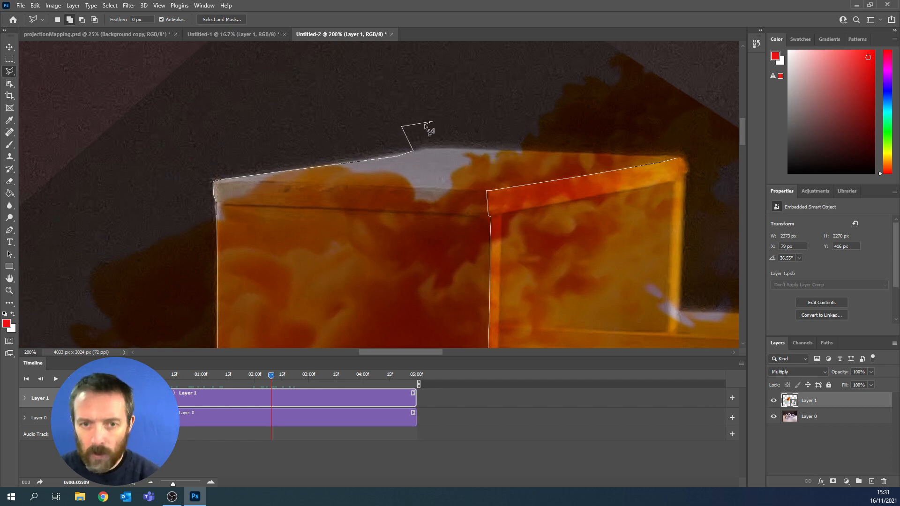
pyautogui.press('BackSpace')
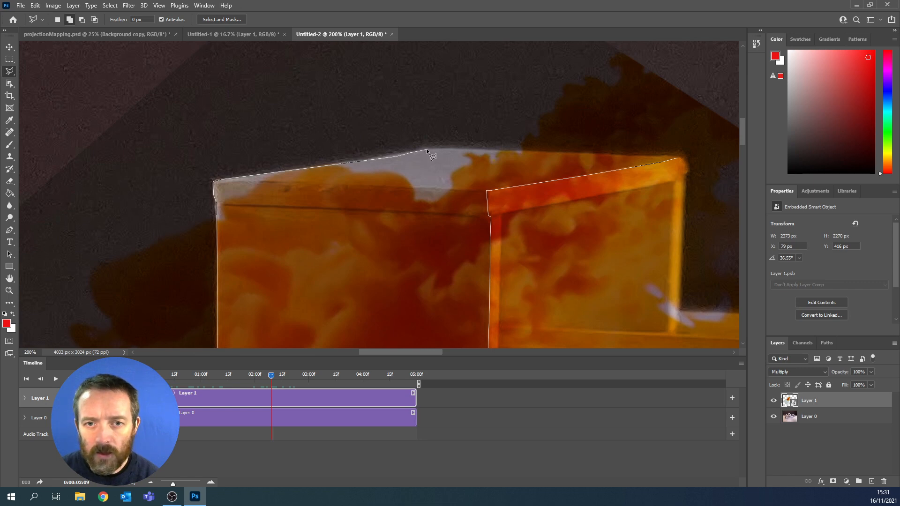
pyautogui.click(427, 148)
pyautogui.click(565, 152)
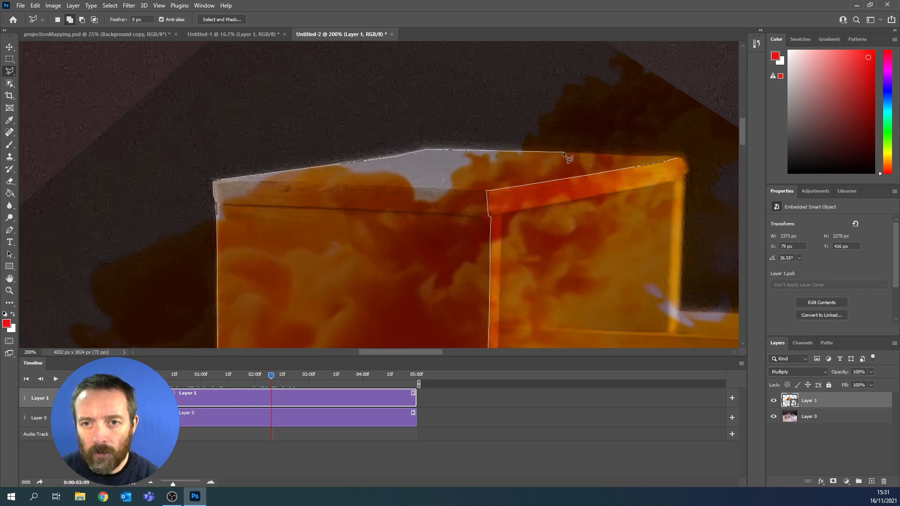
pyautogui.doubleClick(678, 156)
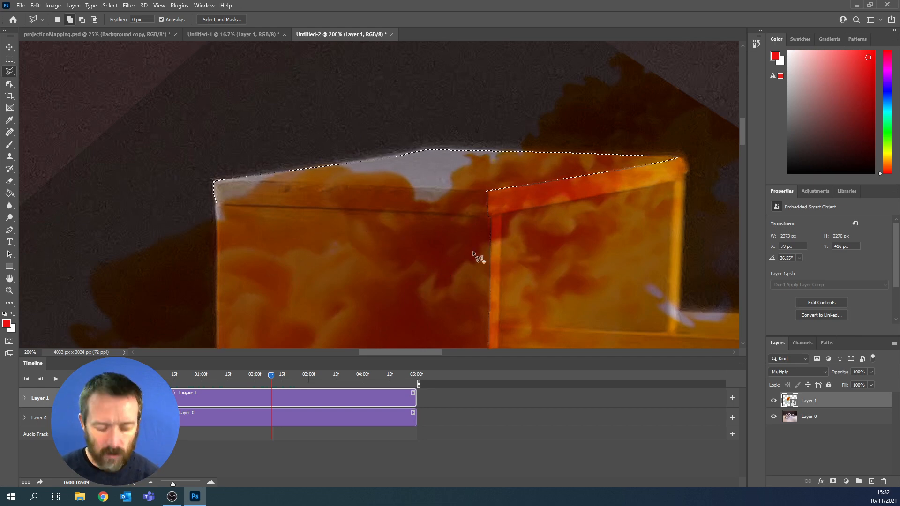
# - Start a second lasso outline, added to the tower selection, along the sloping beam's front upper edge from its far end to the front block
pyautogui.hotkey('ctrl', '-')
pyautogui.hotkey('ctrl', '-')
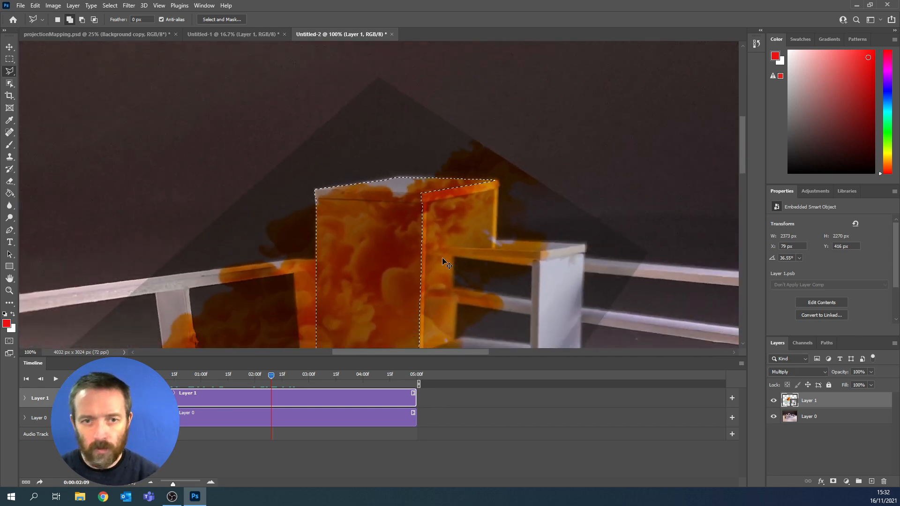
pyautogui.moveTo(333, 287); pyautogui.dragTo(465, 109)
pyautogui.moveTo(349, 258); pyautogui.dragTo(416, 185)
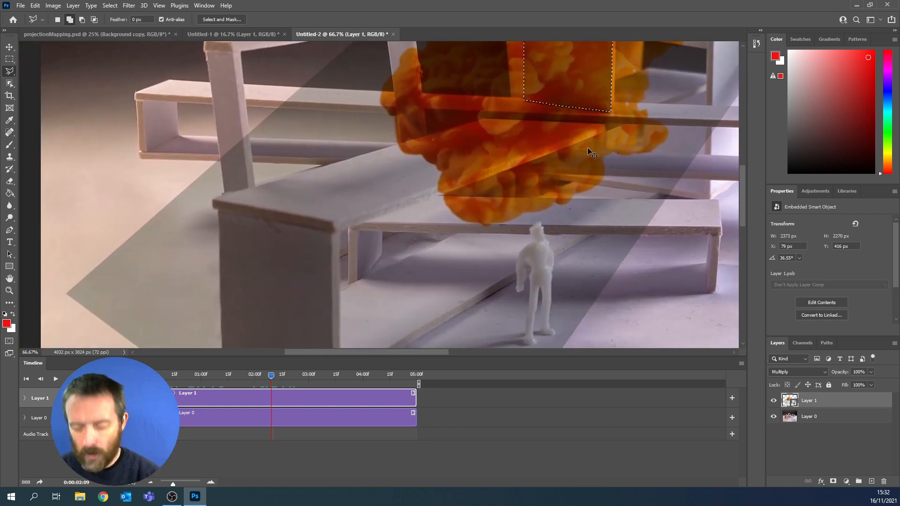
pyautogui.hotkey('ctrl', '+')
pyautogui.hotkey('ctrl', '+')
pyautogui.moveTo(618, 132)
pyautogui.mouseDown()
pyautogui.moveTo(241, 295)
pyautogui.moveTo(195, 282)
pyautogui.mouseUp()
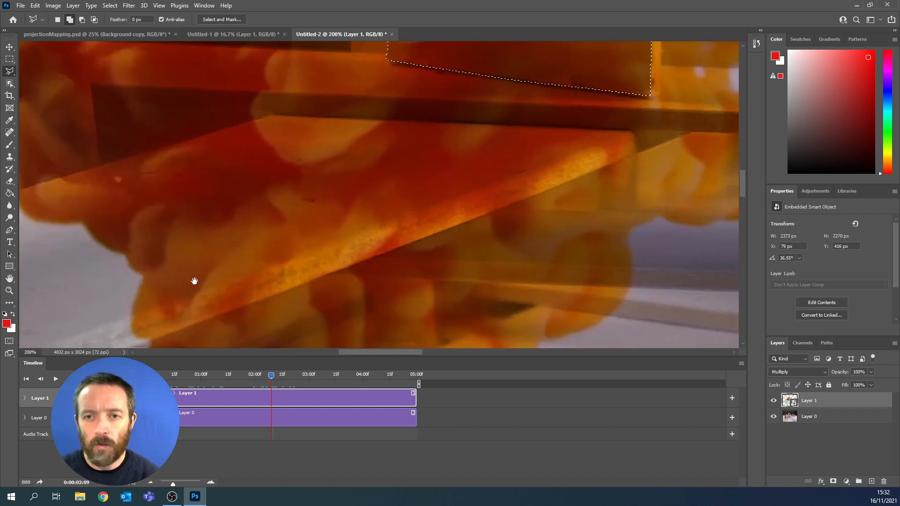
pyautogui.click(630, 132)
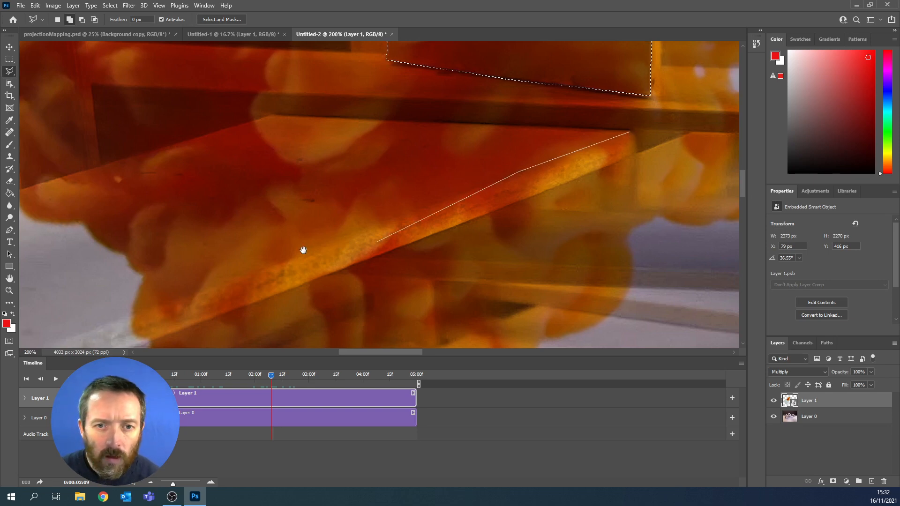
pyautogui.moveTo(301, 249); pyautogui.dragTo(576, 161)
pyautogui.click(505, 194)
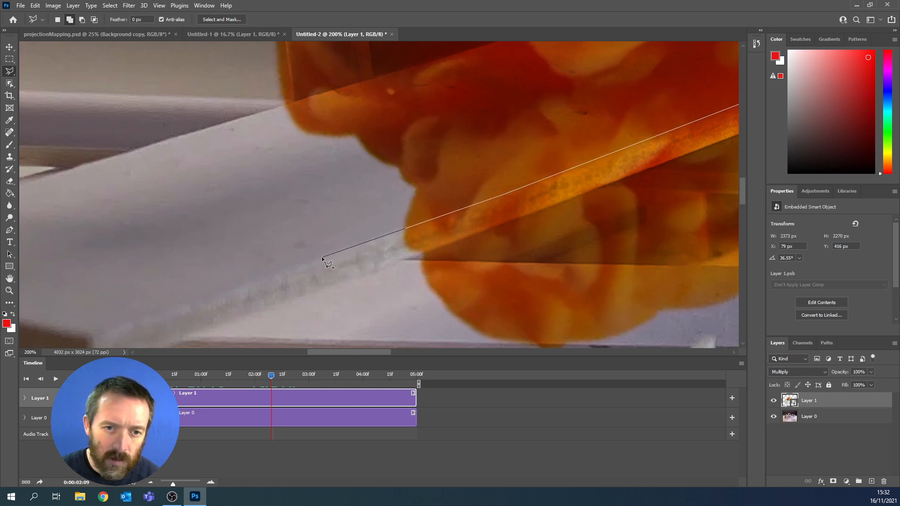
pyautogui.moveTo(249, 282); pyautogui.dragTo(392, 220)
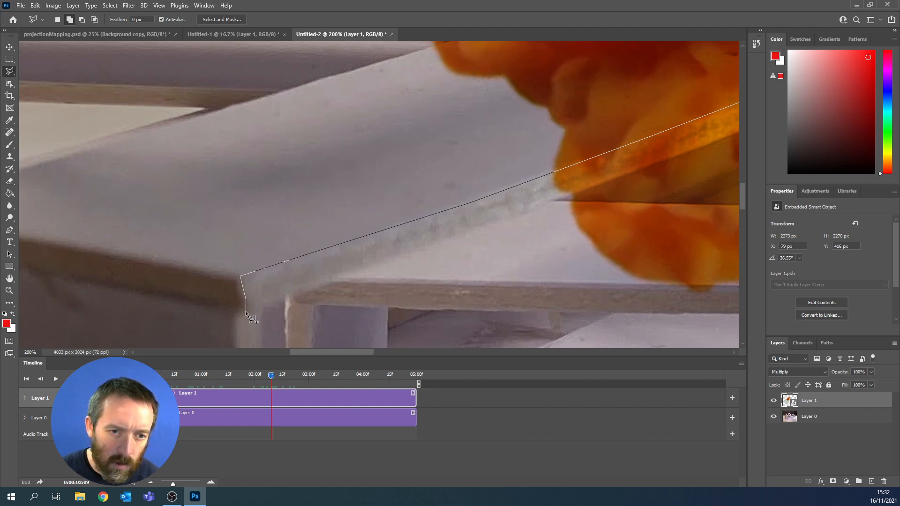
# - Continue the outline around the front block's upper-right lip and down its front face's right edge to the lower-right corner
pyautogui.click(235, 316)
pyautogui.moveTo(247, 315); pyautogui.dragTo(309, 75)
pyautogui.click(298, 200)
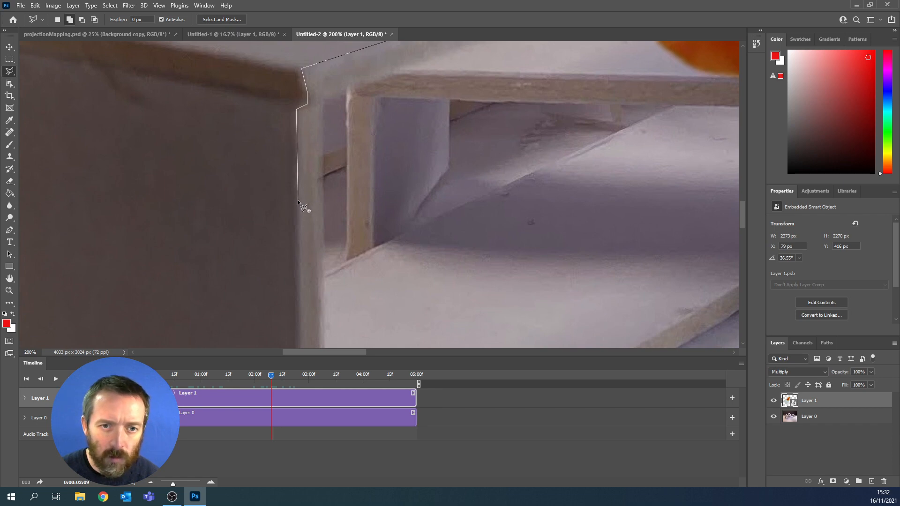
pyautogui.moveTo(365, 295); pyautogui.dragTo(434, 97)
pyautogui.moveTo(414, 221); pyautogui.dragTo(418, 111)
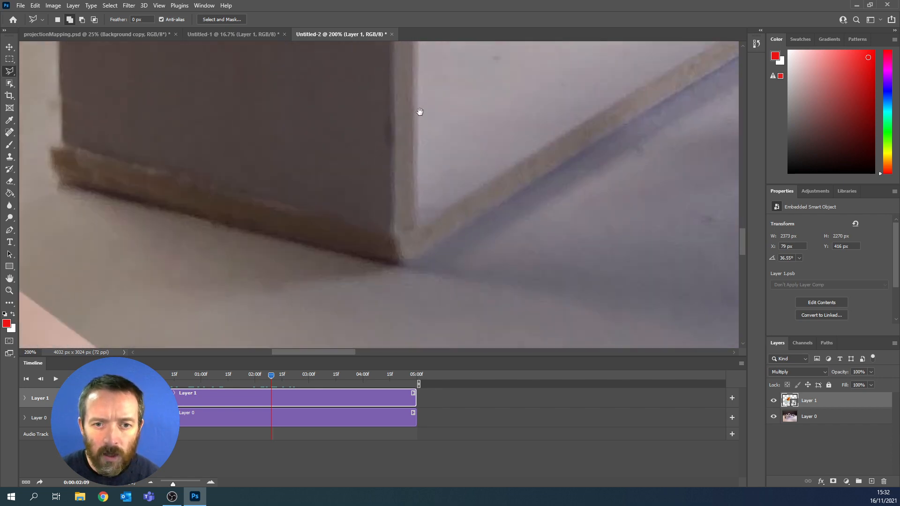
pyautogui.click(396, 264)
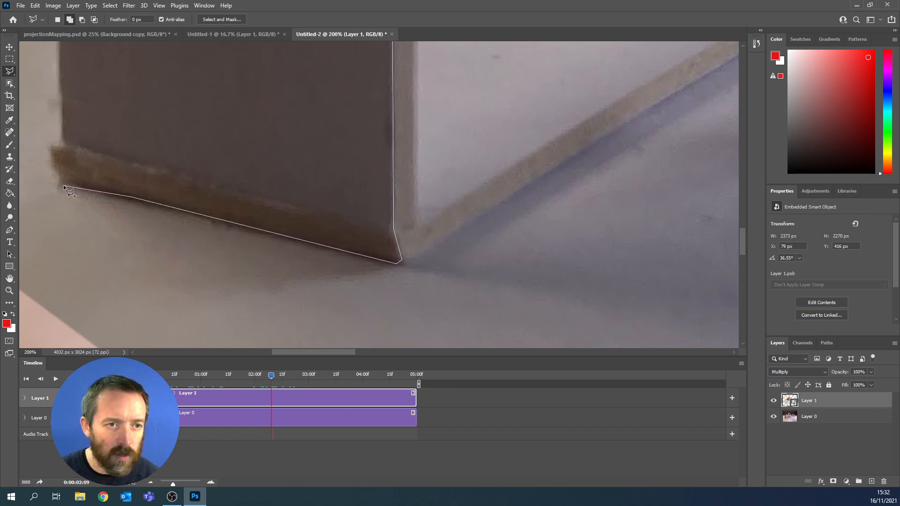
# - Trace the front block's base to its lower-left corner, up its left edge and around the upper-left lip
pyautogui.click(62, 139)
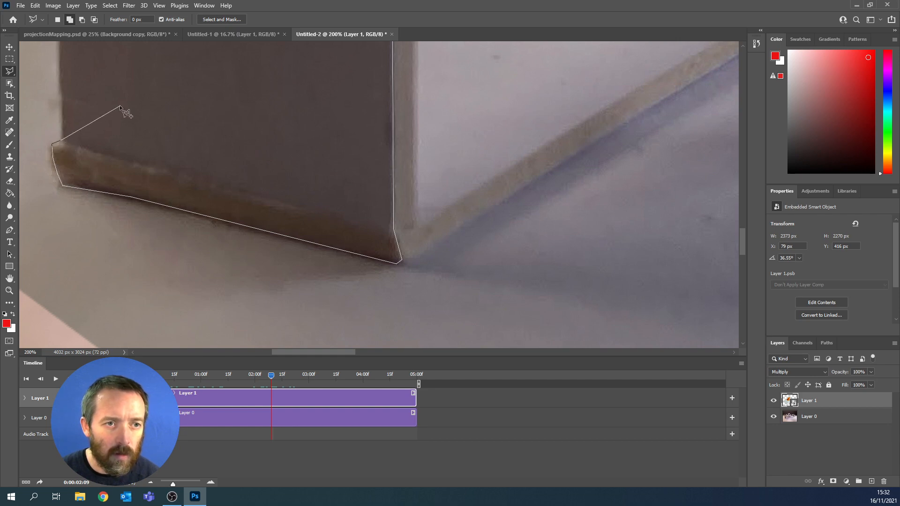
pyautogui.moveTo(120, 105); pyautogui.dragTo(358, 353)
pyautogui.moveTo(386, 145); pyautogui.dragTo(415, 381)
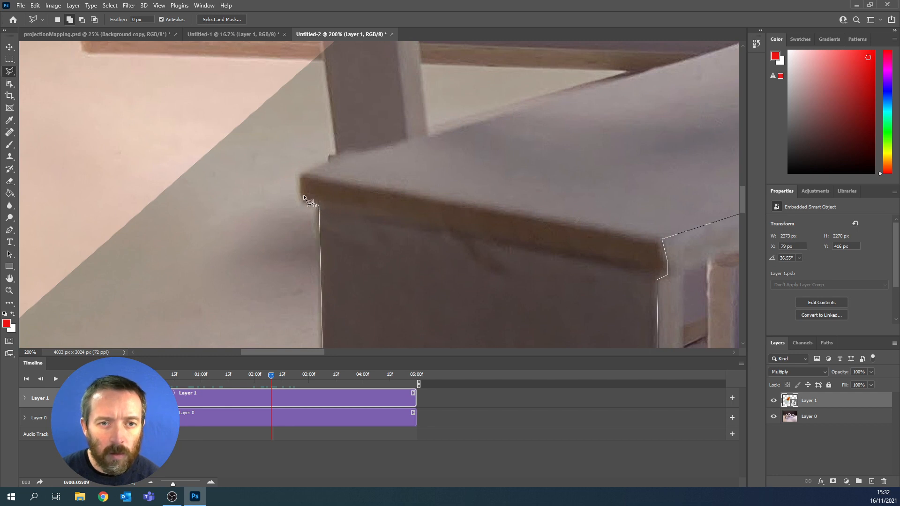
pyautogui.click(326, 164)
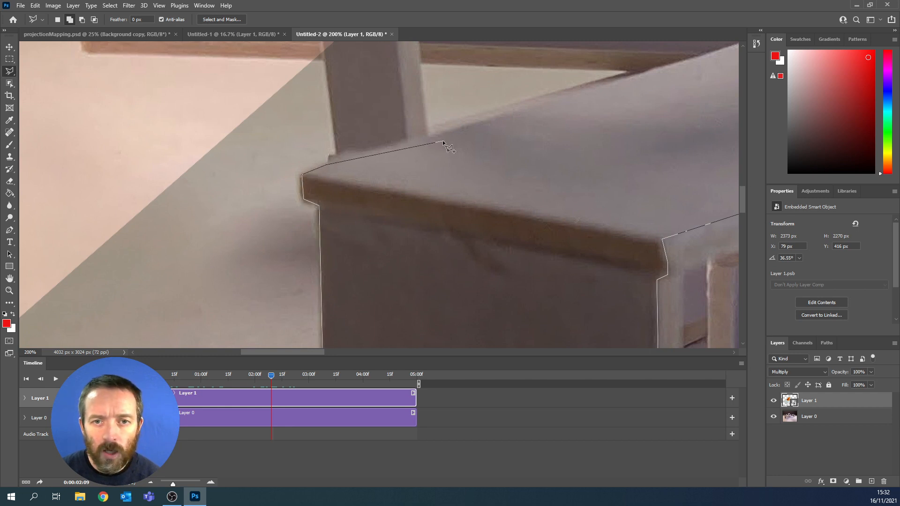
# - Continue the lasso outline along the sloping beam's back upper edge, from the front block to the beam's far back corner
pyautogui.click(474, 124)
pyautogui.scroll(3, 680, 179)
pyautogui.scroll(-4, 681, 179)
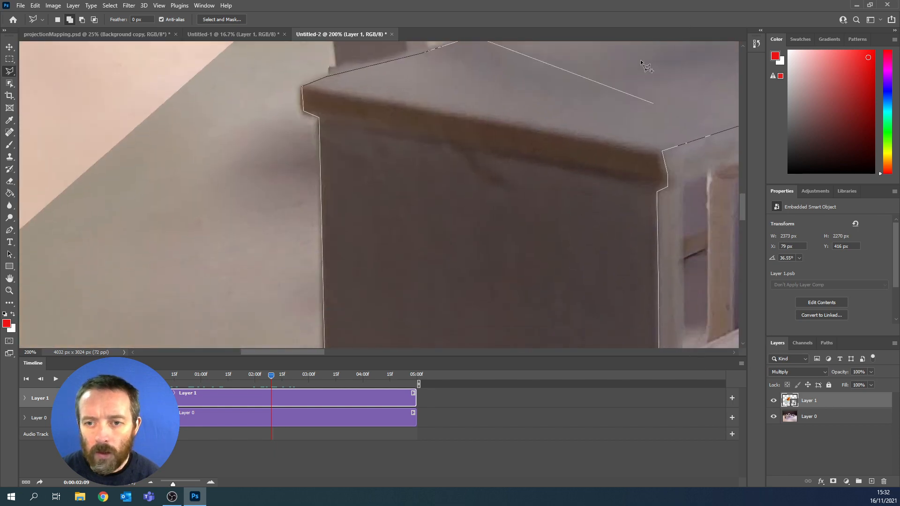
pyautogui.moveTo(626, 85)
pyautogui.mouseDown()
pyautogui.moveTo(511, 229)
pyautogui.moveTo(350, 289)
pyautogui.mouseUp()
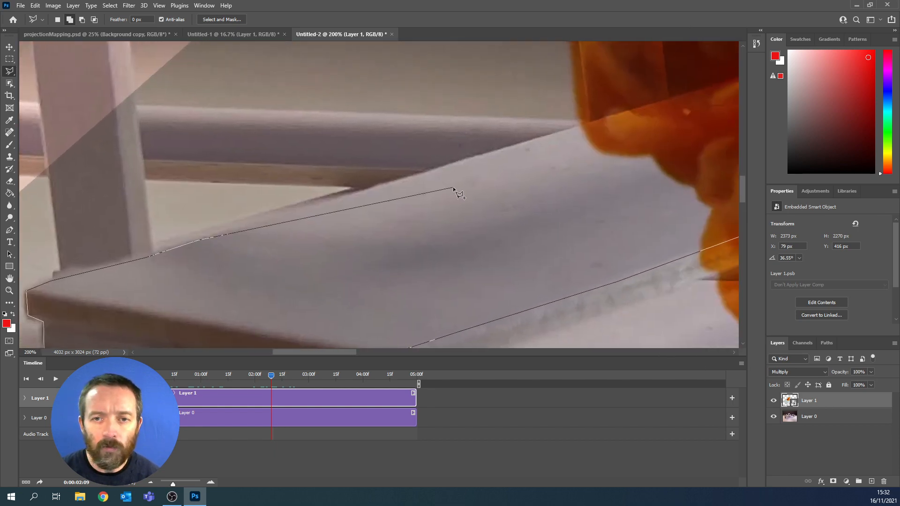
pyautogui.click(472, 155)
pyautogui.moveTo(681, 129); pyautogui.dragTo(474, 236)
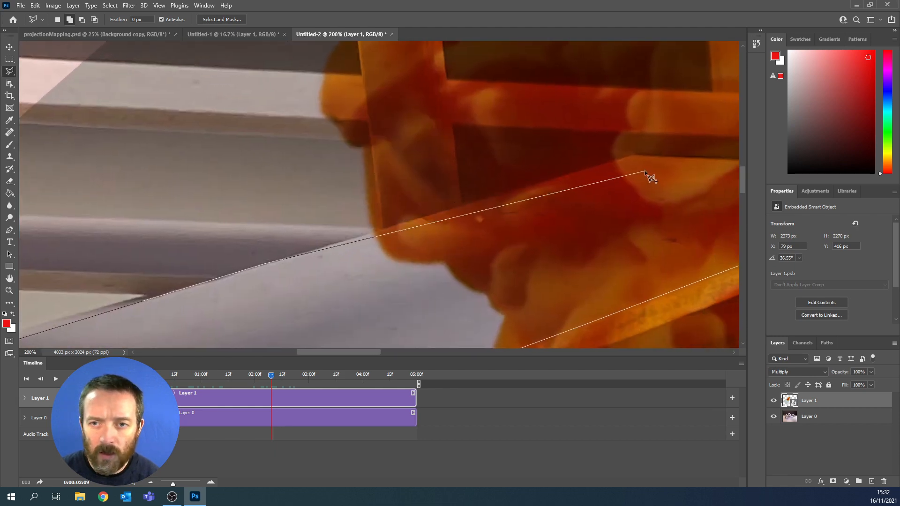
pyautogui.click(639, 156)
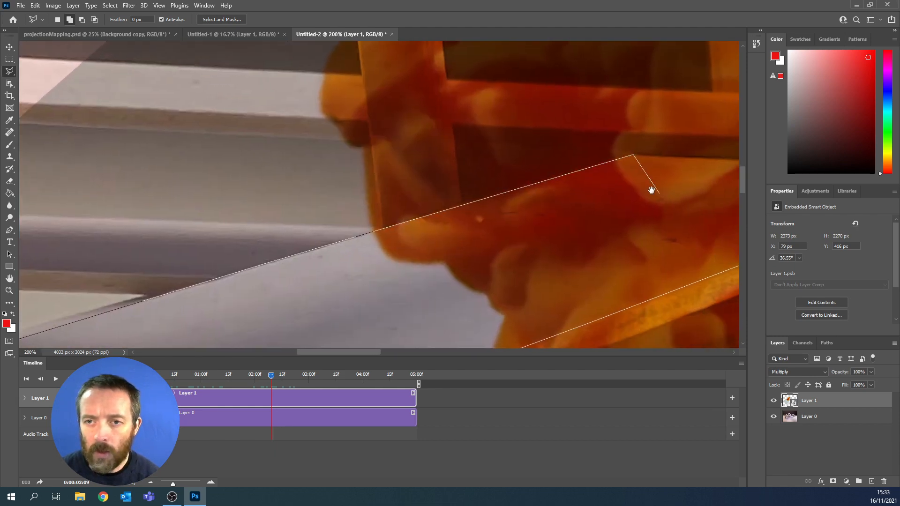
# - Close the selection across the beam's far end at its starting point and add a layer mask to Layer 1 from it
pyautogui.moveTo(651, 189); pyautogui.dragTo(243, 172)
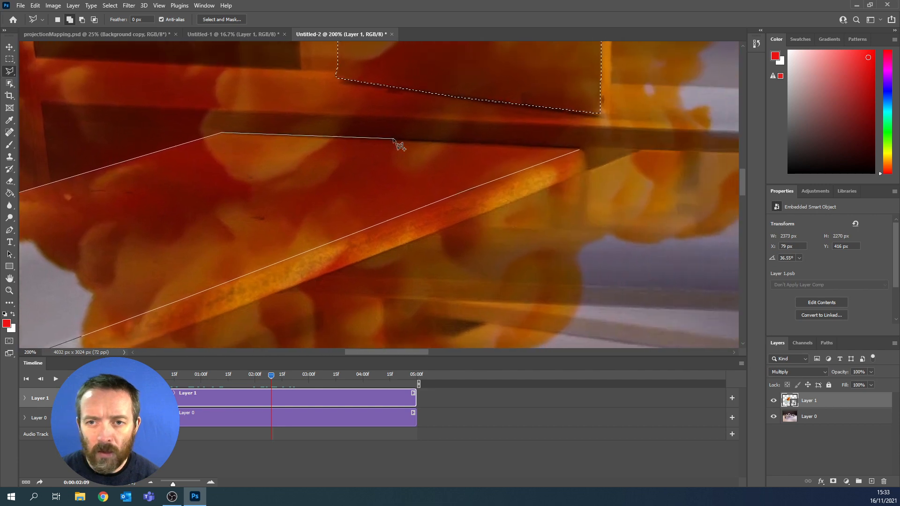
pyautogui.click(580, 149)
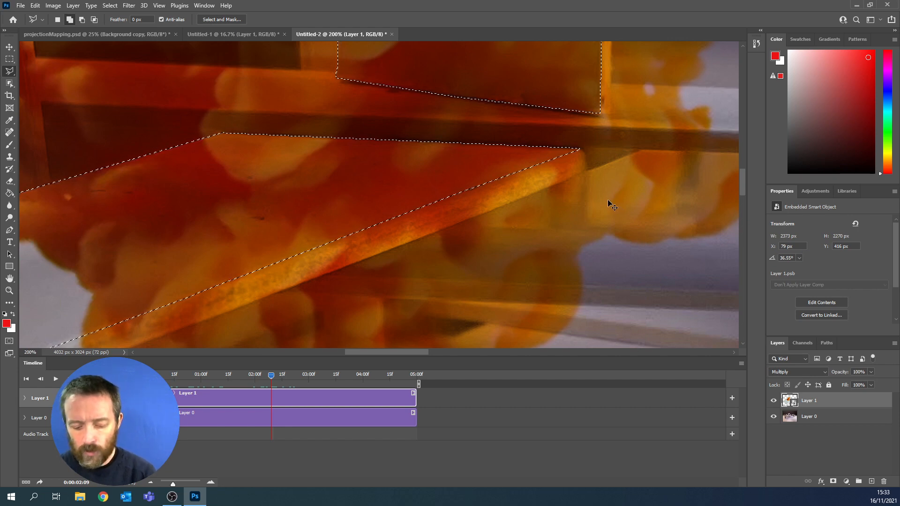
pyautogui.hotkey('ctrl', '0')
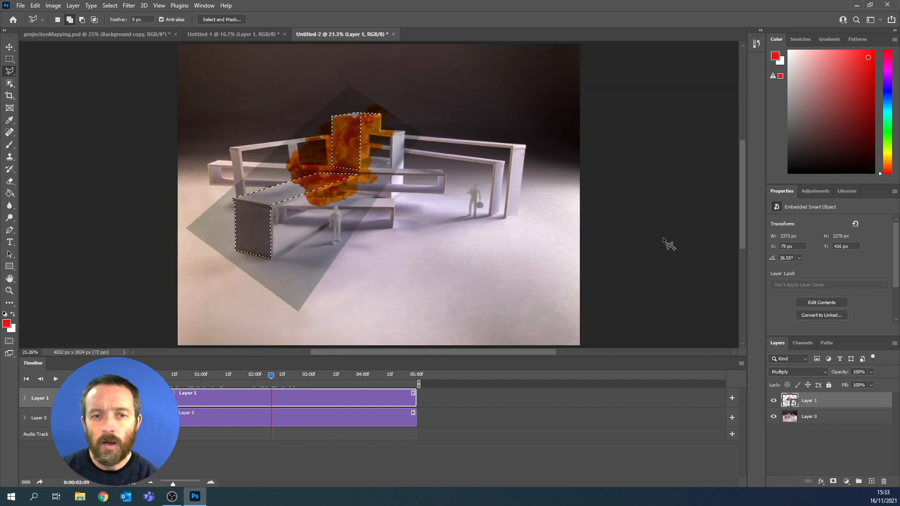
pyautogui.click(834, 483)
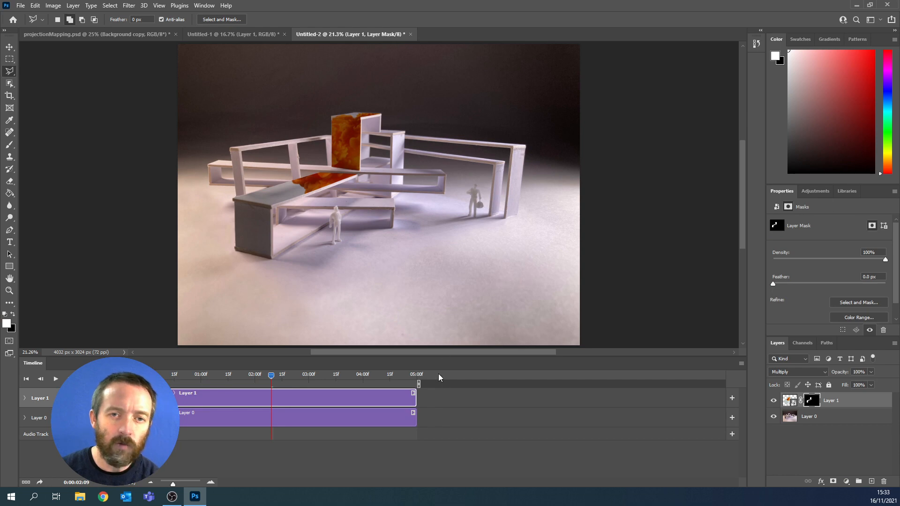
# - Play the timeline from the first frame to the end, then rewind and replay it to preview the masked ink video
pyautogui.moveTo(272, 378); pyautogui.dragTo(149, 378)
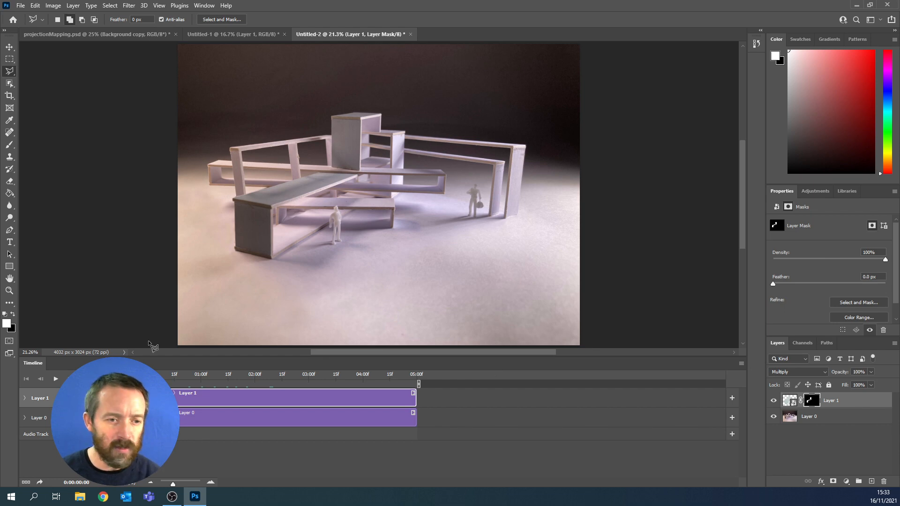
pyautogui.click(56, 379)
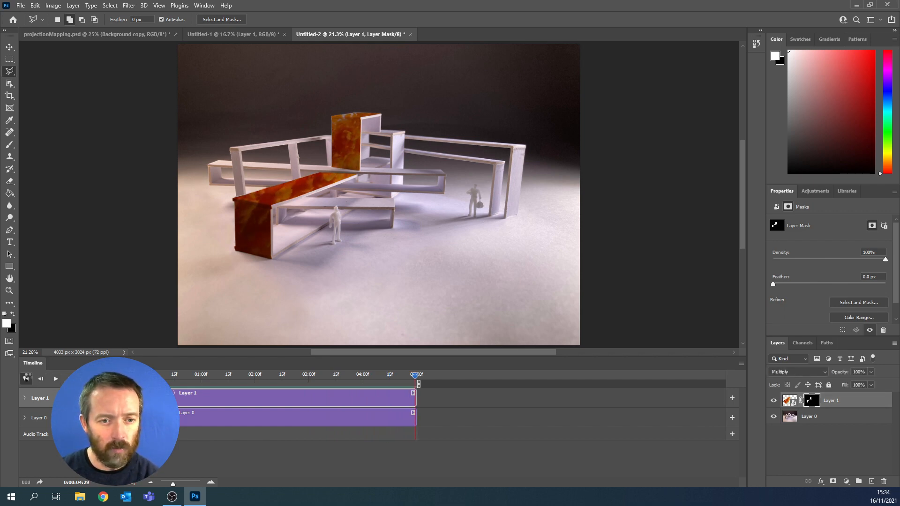
pyautogui.click(27, 379)
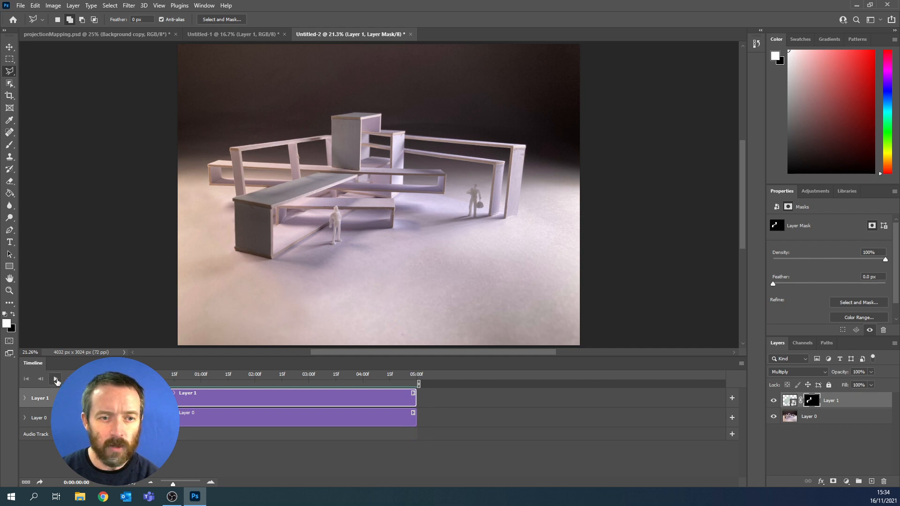
pyautogui.click(55, 380)
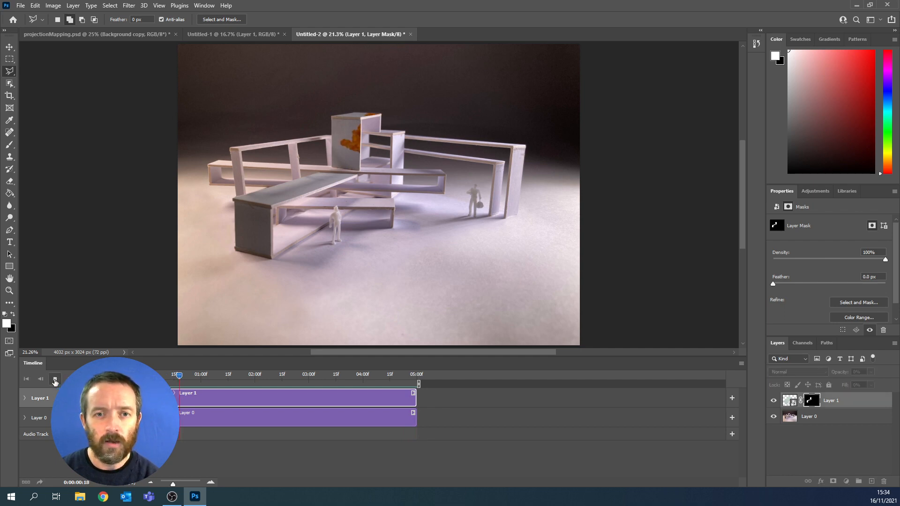